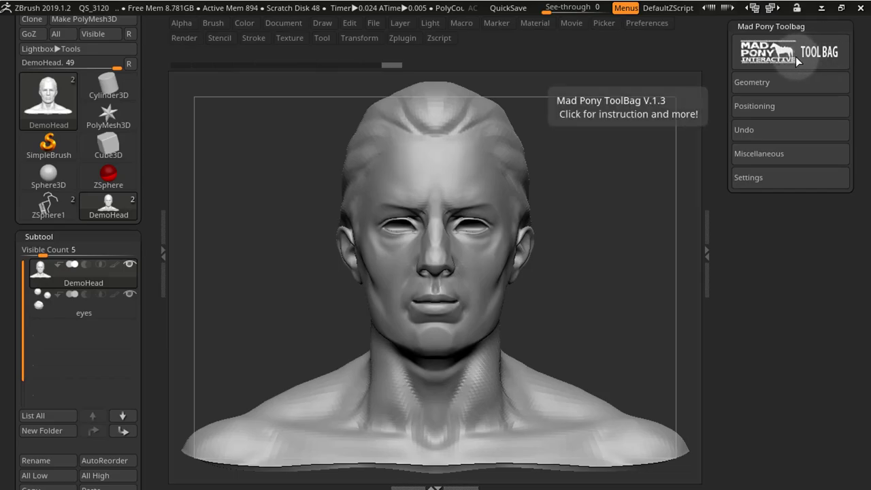
Open the Video Instructions playlist from the Mad Pony Toolbag logo links.
click(801, 55)
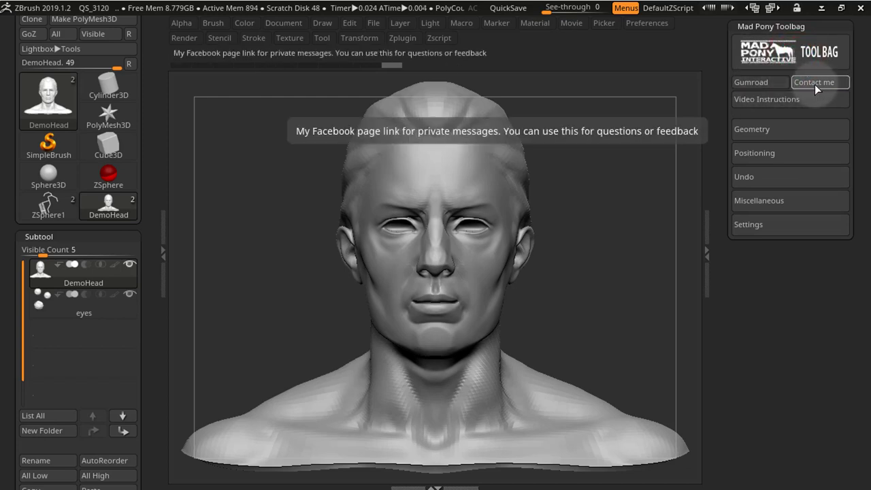
click(776, 102)
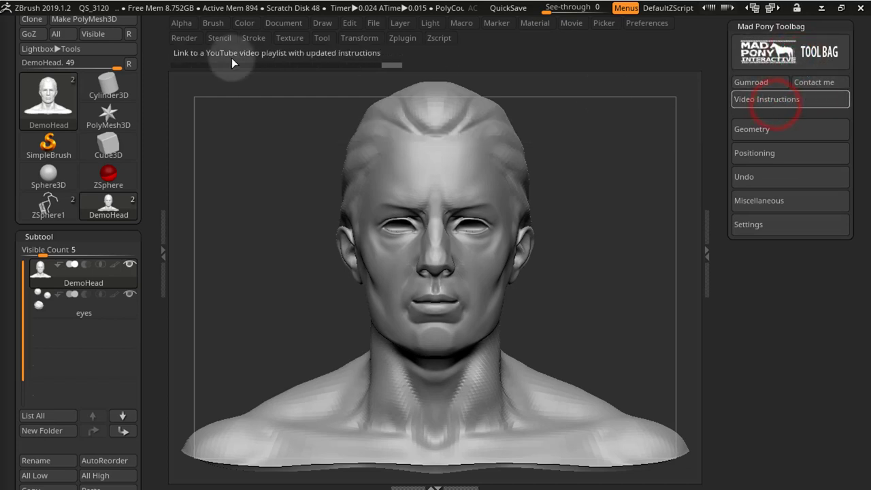
scroll(755, 207, down, 10)
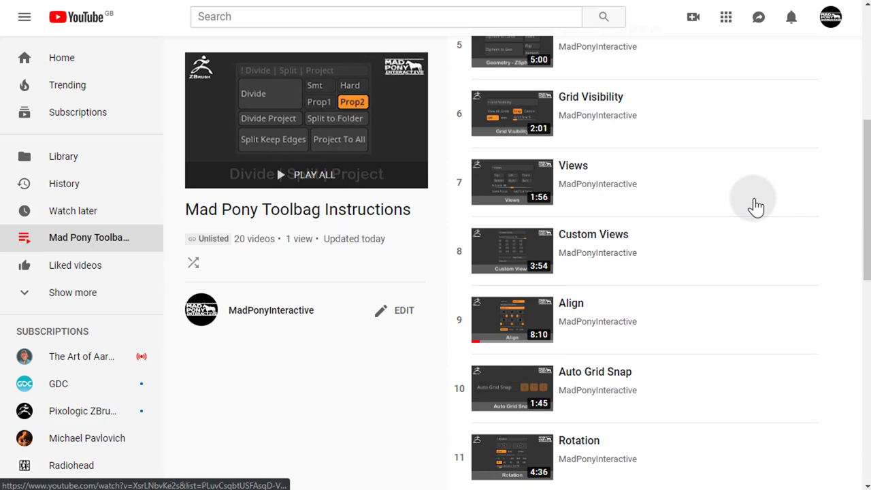
scroll(754, 206, down, 3)
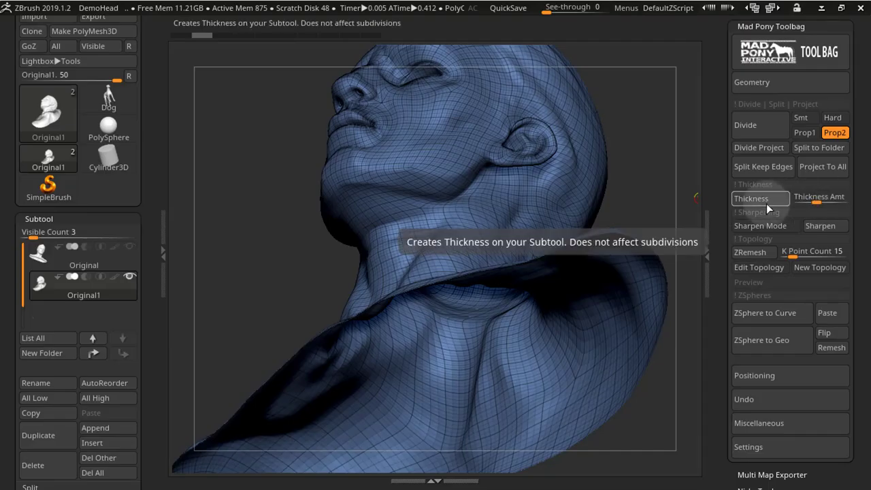
Apply Thickness to the head mesh and set Thickness Amt to -0.08.
click(766, 203)
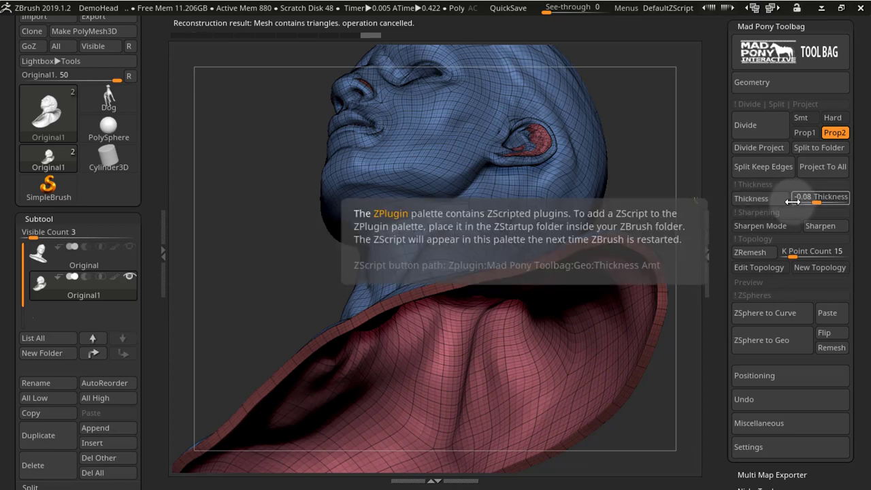
drag(815, 202, 818, 202)
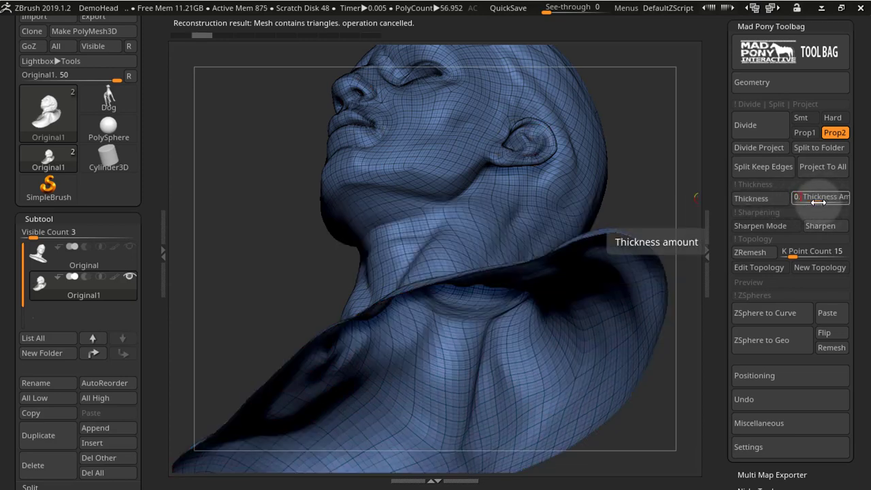
Rebuild the thickness, then convert the head's mesh into editable ZSphere topology despite the point-count warning.
click(779, 202)
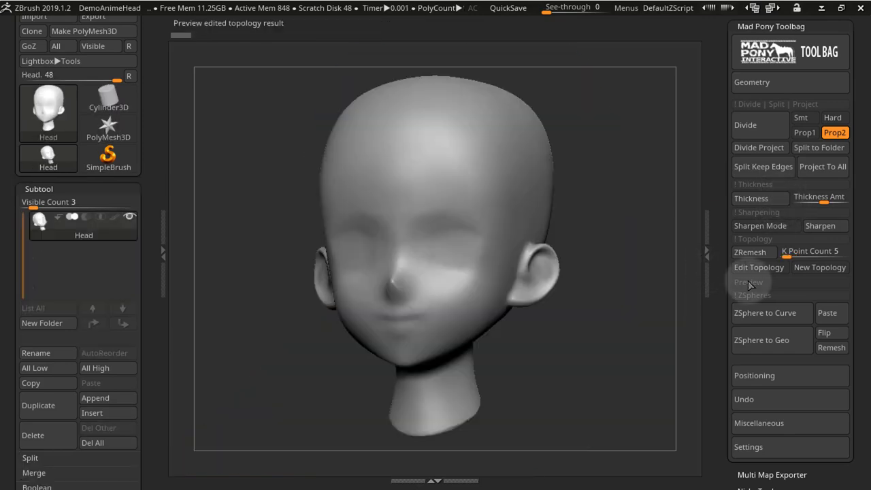
click(746, 270)
click(490, 300)
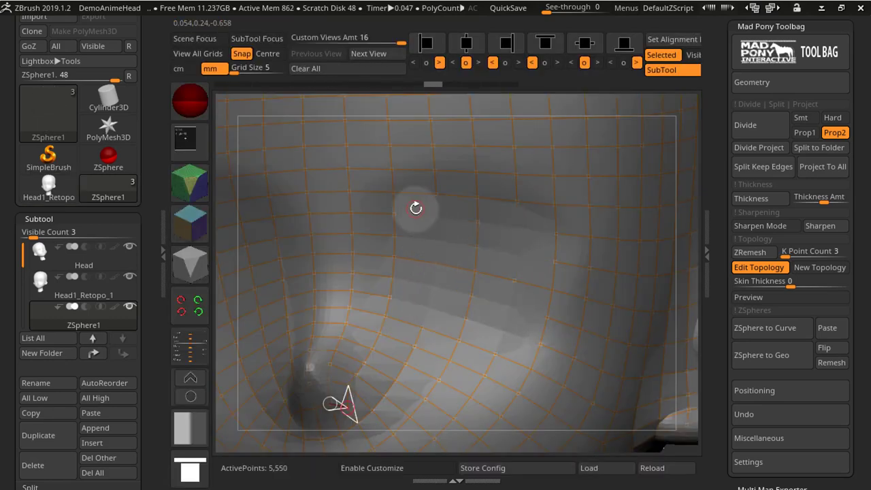
drag(416, 208, 363, 389)
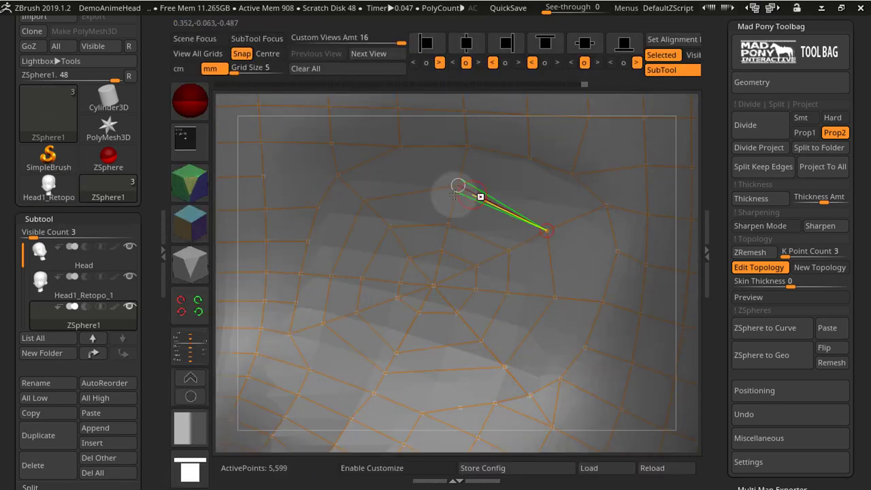
drag(454, 195, 467, 175)
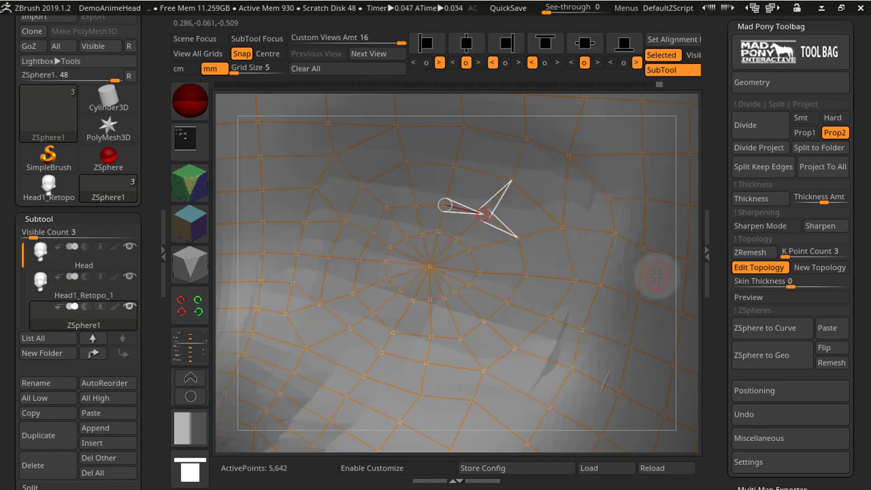
Toggle the topology preview on and off, then return to the skinned head and inspect it.
click(771, 296)
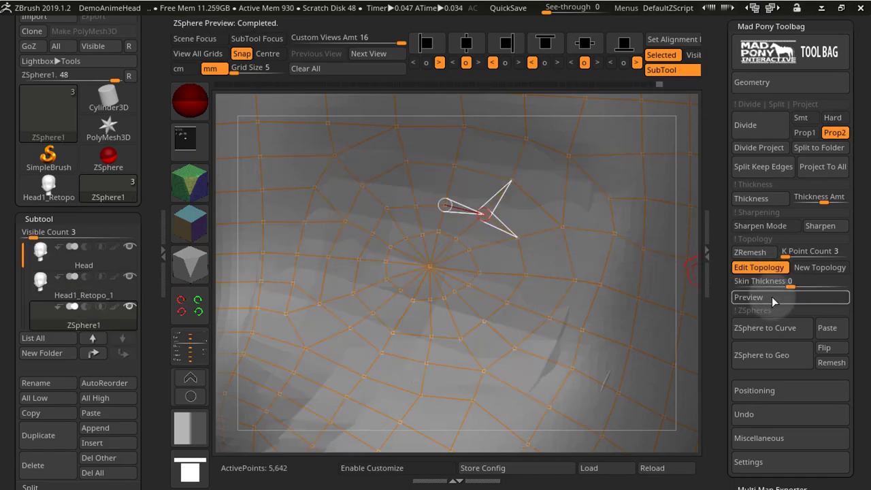
click(771, 297)
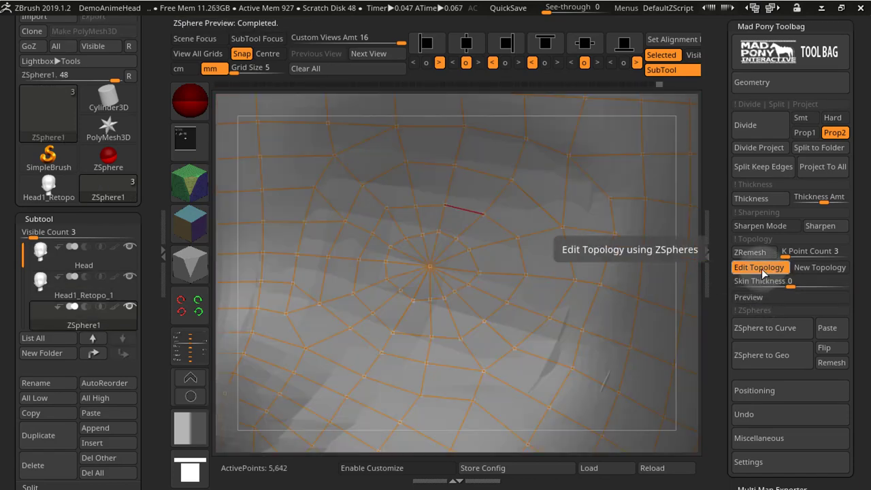
click(759, 268)
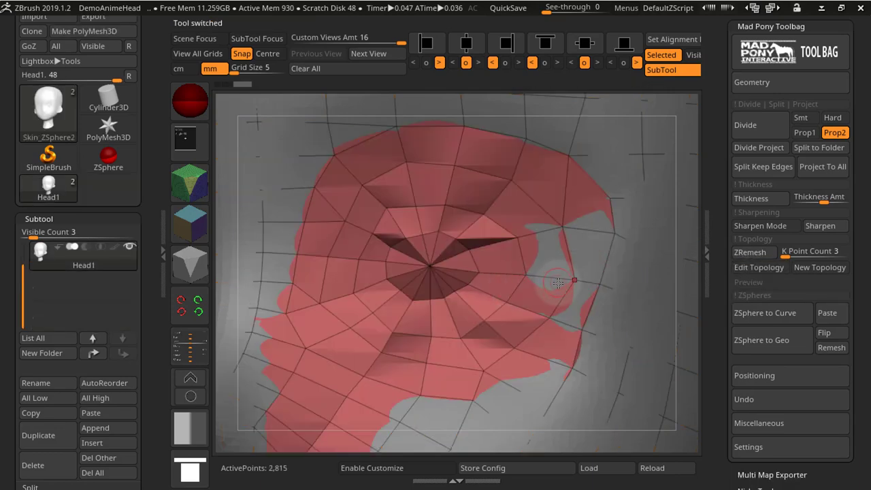
right_drag(536, 279, 524, 246)
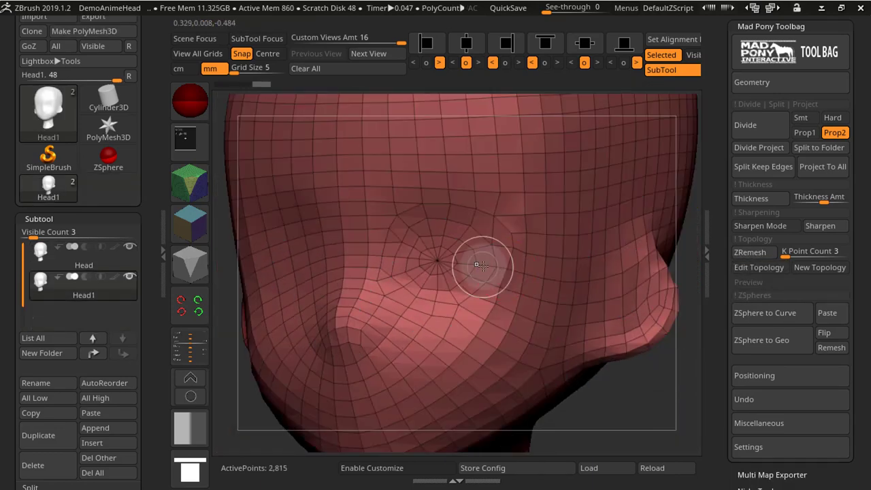
right_drag(423, 264, 500, 265)
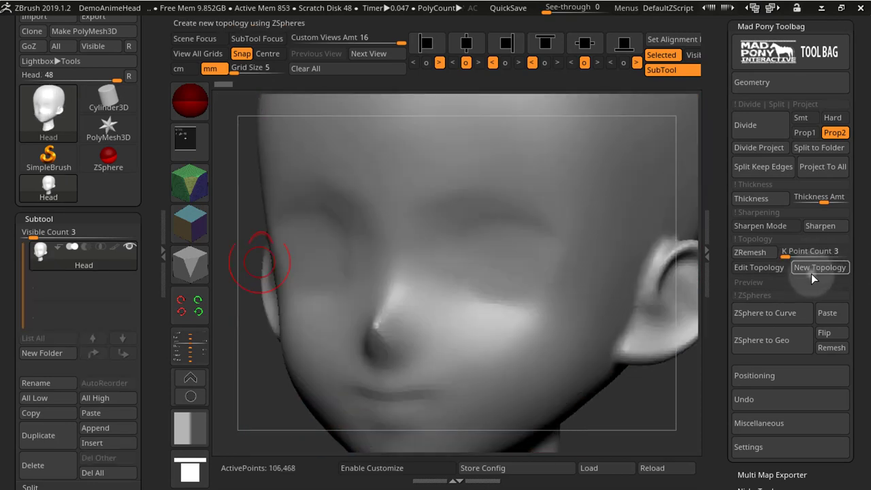
Start a new ZSphere topology and place a seven-point ring around the right eye.
click(810, 267)
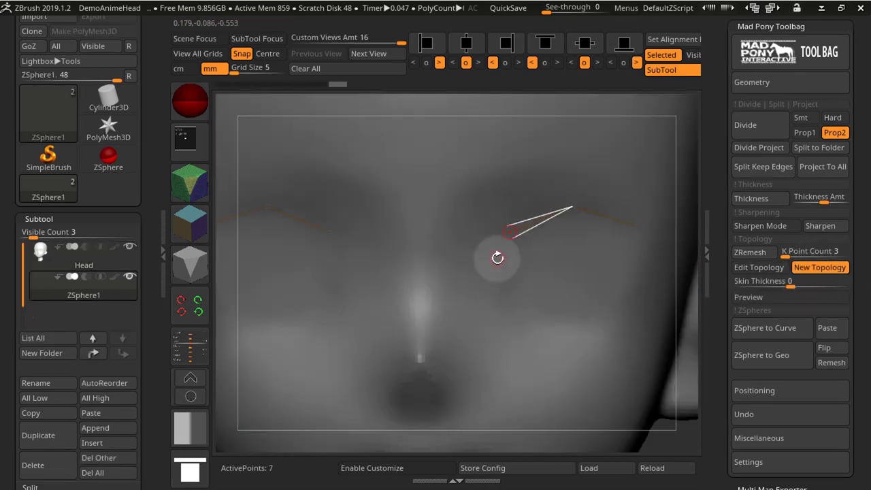
click(494, 262)
click(518, 306)
click(568, 329)
click(621, 299)
click(635, 262)
click(634, 226)
click(568, 261)
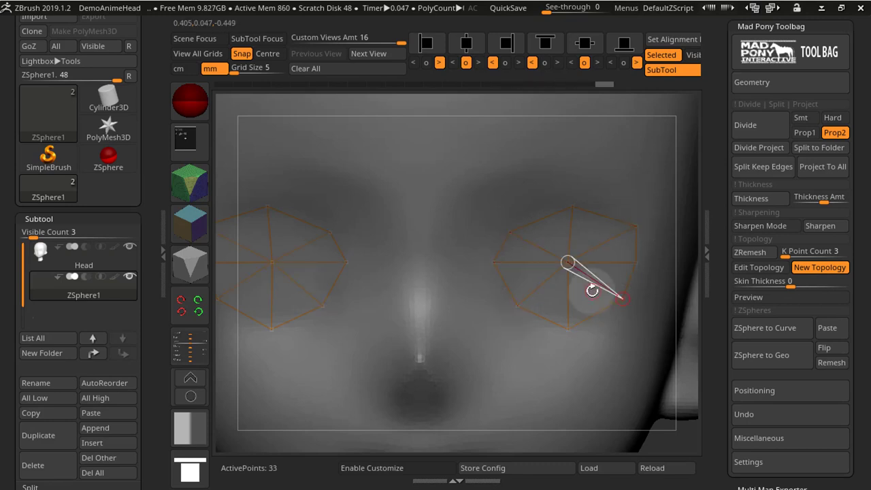
Preview the mirrored eye rings as solid mesh and finish them as a New_Topology tool.
click(778, 298)
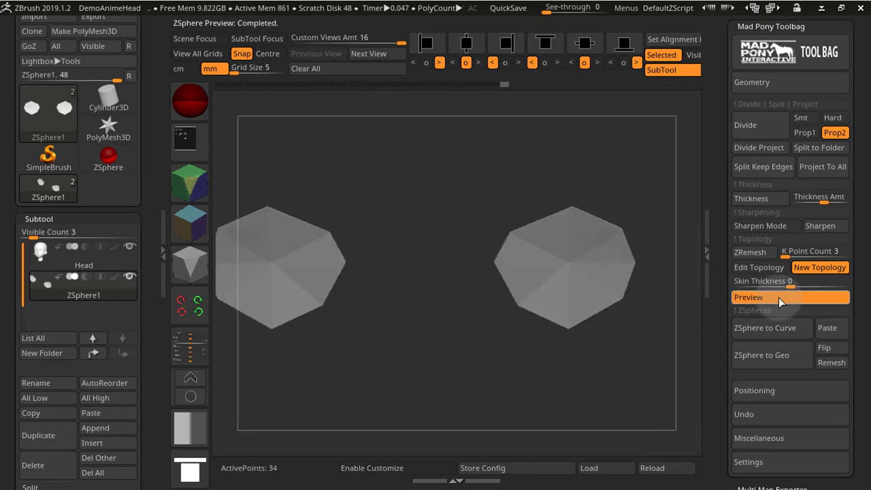
key(w)
mouse_move(618, 346)
mouse_down()
mouse_move(593, 350)
mouse_move(605, 342)
mouse_up()
alt+drag(548, 344, 648, 336)
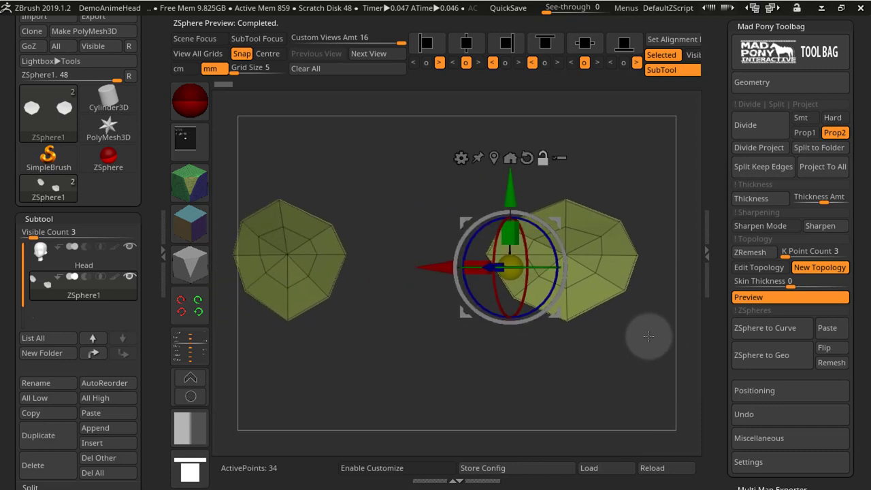
click(802, 267)
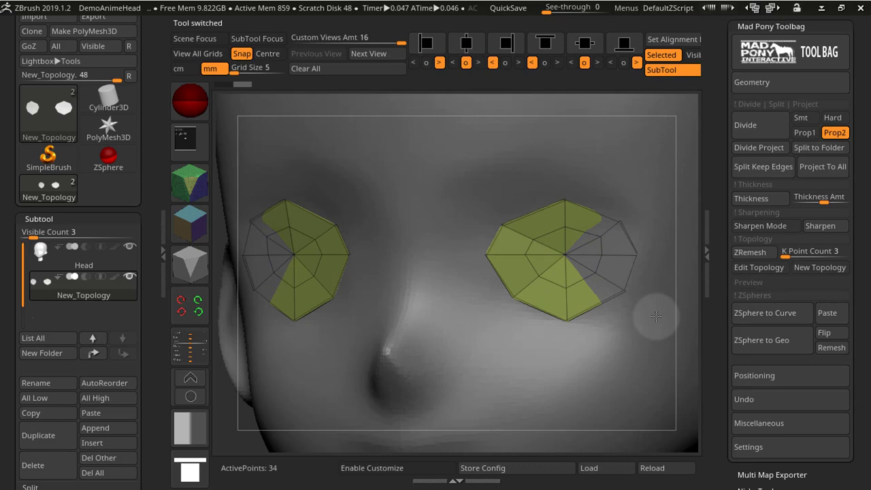
drag(672, 306, 661, 353)
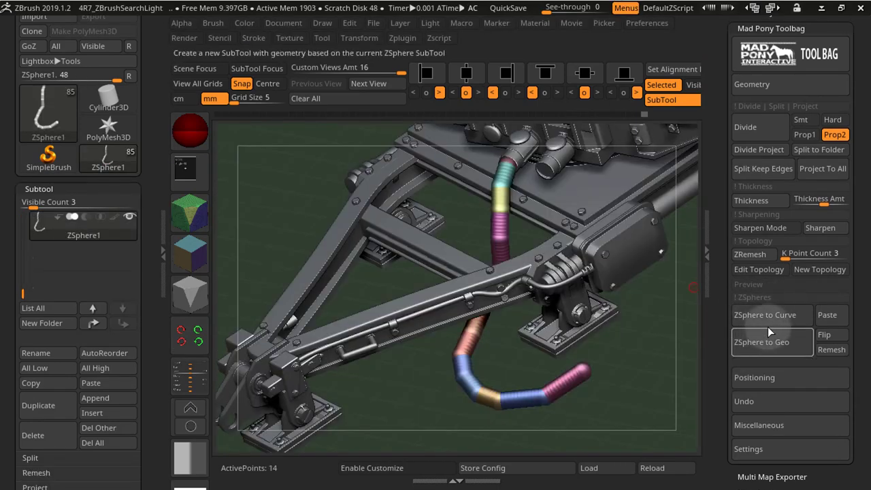
Copy the ZSphere hose as a curve and paste it onto the 4R7_ZBrushSearchLight subtool.
click(764, 316)
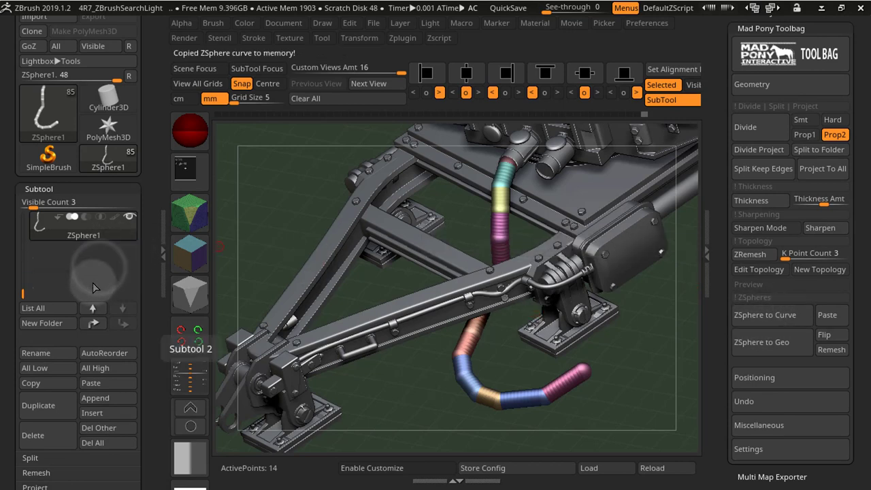
drag(23, 290, 21, 212)
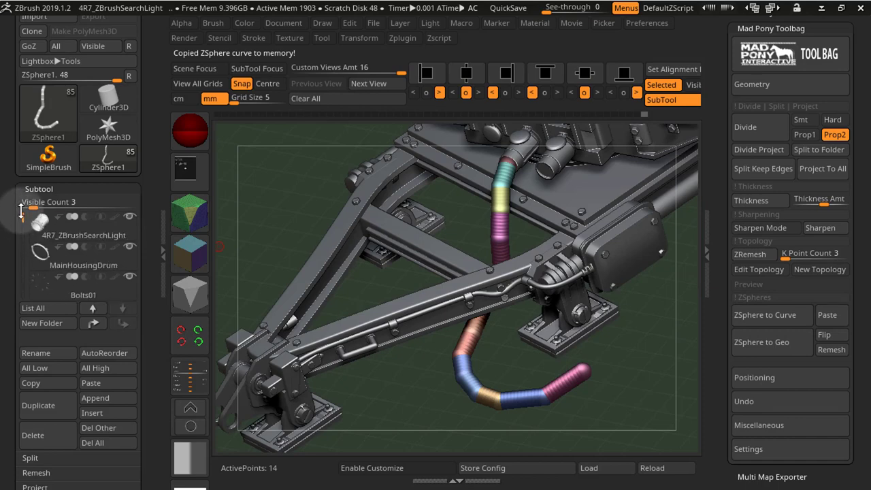
click(37, 229)
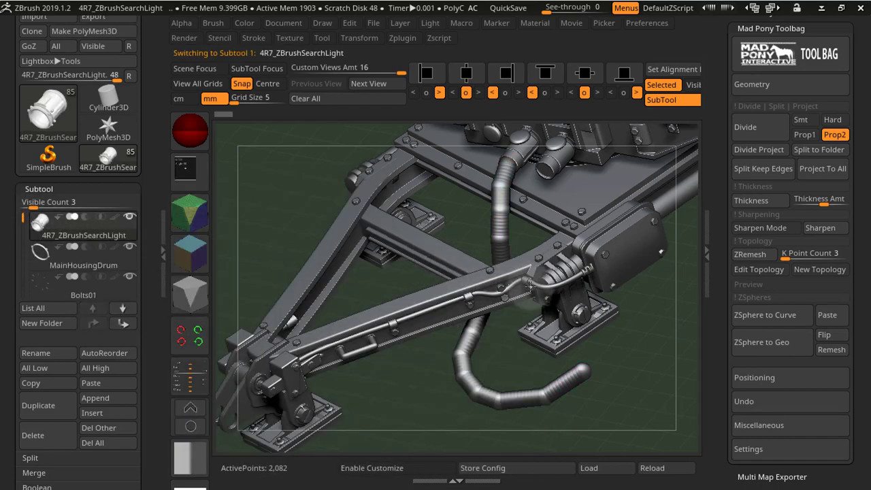
click(828, 315)
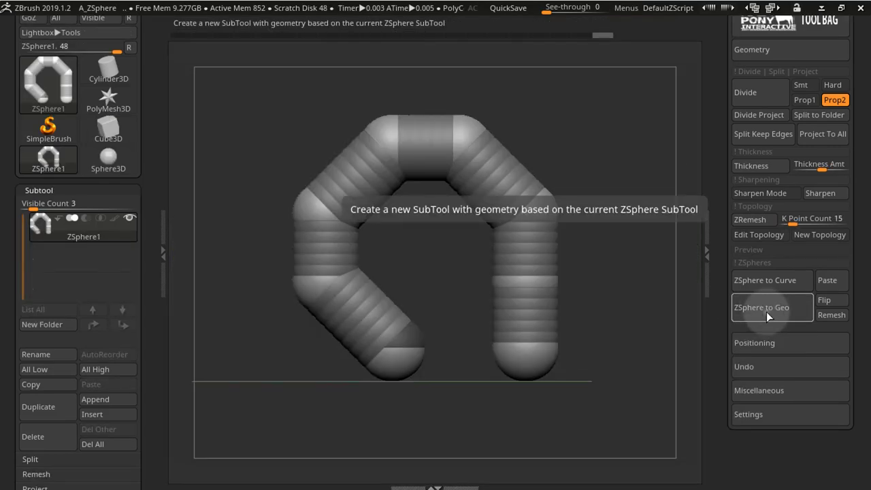
Run ZSphere to Geo to create the Plane_2 fill surface and orbit to inspect it.
click(766, 311)
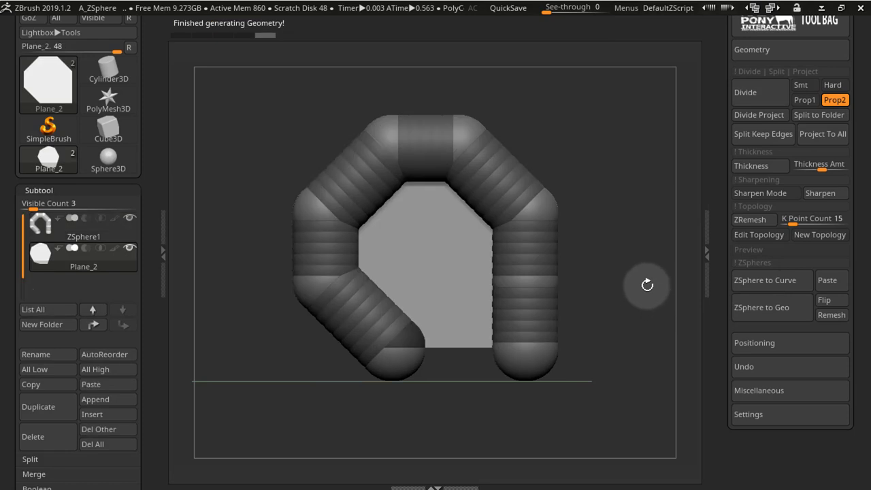
mouse_move(643, 286)
mouse_down()
mouse_move(608, 272)
mouse_move(632, 276)
mouse_move(547, 274)
mouse_move(640, 278)
mouse_up()
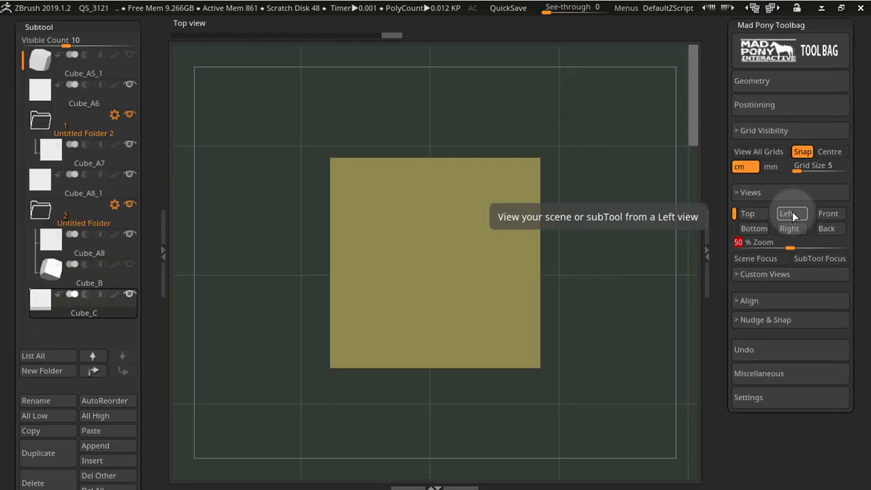
Switch to left then top view, frame the whole scene and adjust the zoom.
click(787, 213)
click(750, 214)
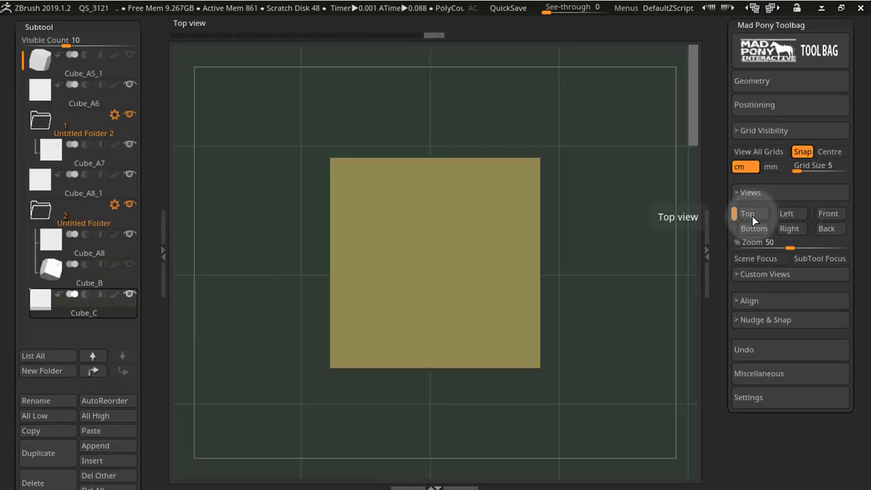
mouse_move(789, 247)
mouse_down()
mouse_move(765, 246)
mouse_move(790, 247)
mouse_up()
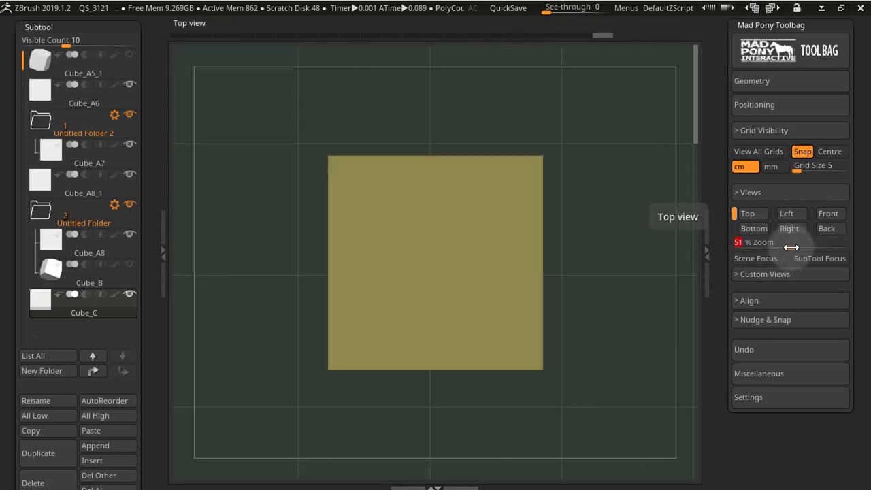
click(755, 259)
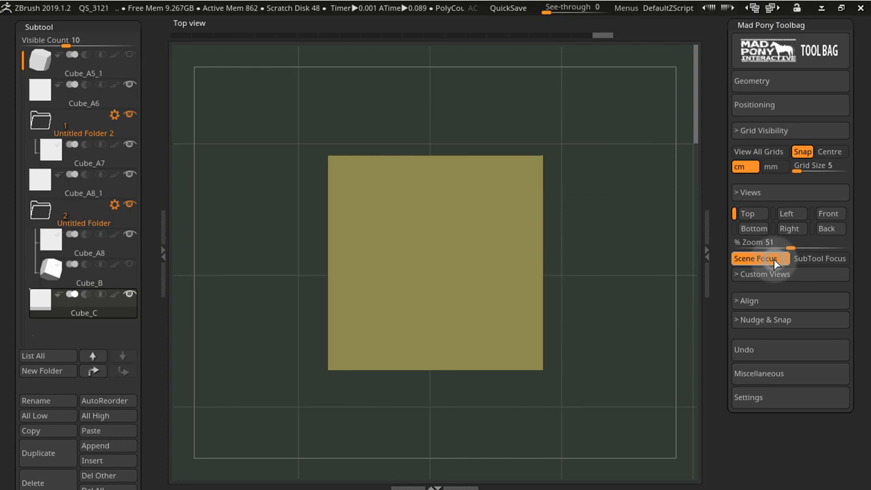
mouse_move(790, 247)
mouse_down()
mouse_move(799, 247)
mouse_move(791, 248)
mouse_up()
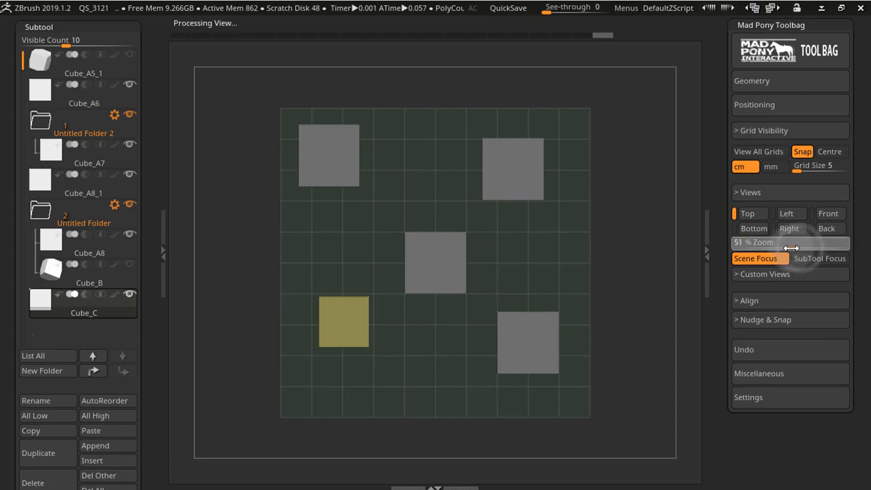
Enable SubTool Focus, zoom to 47% on Cube_C, and set the custom views amount to 4.
click(822, 258)
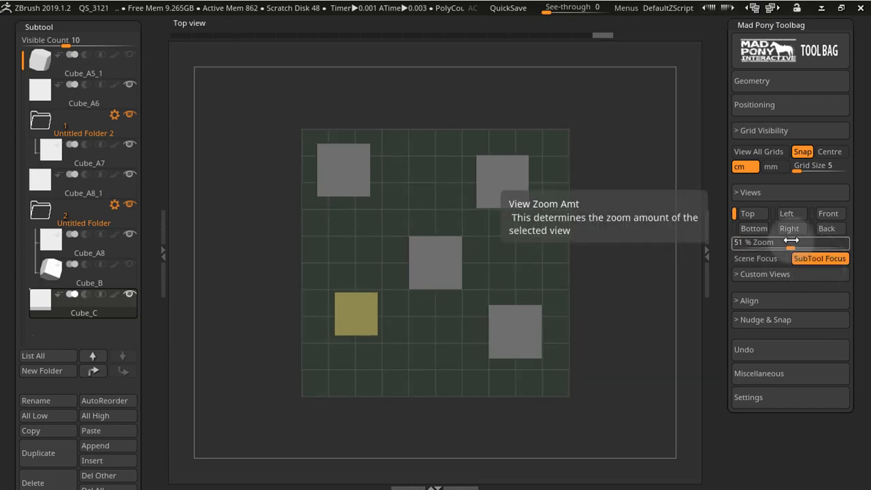
drag(791, 241, 787, 244)
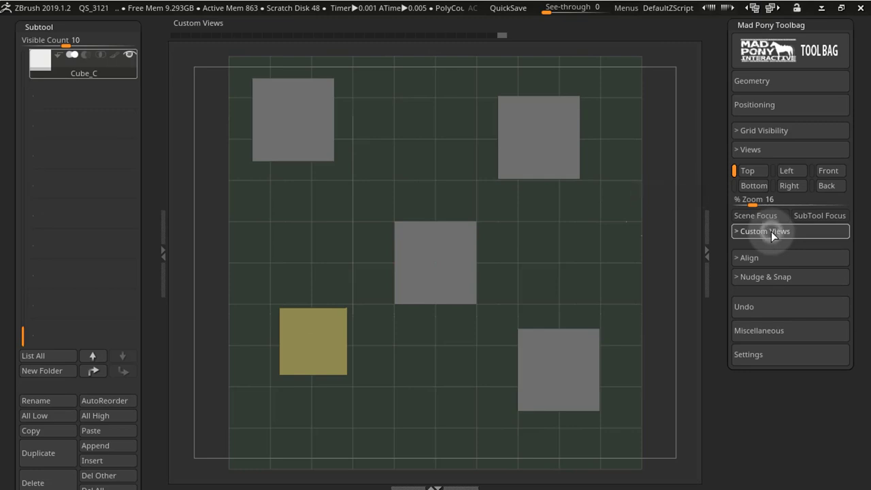
click(774, 231)
drag(857, 237, 761, 233)
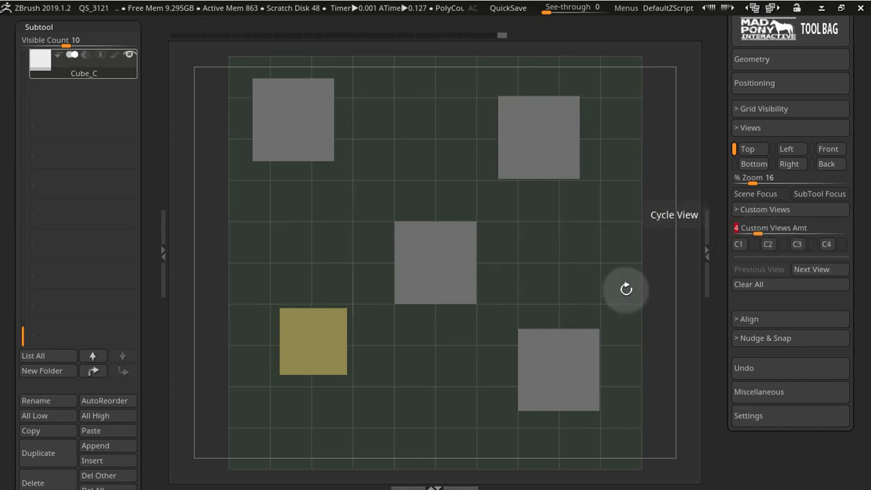
Save two camera angles as custom views C1 and C2 and switch between them.
drag(608, 297, 602, 200)
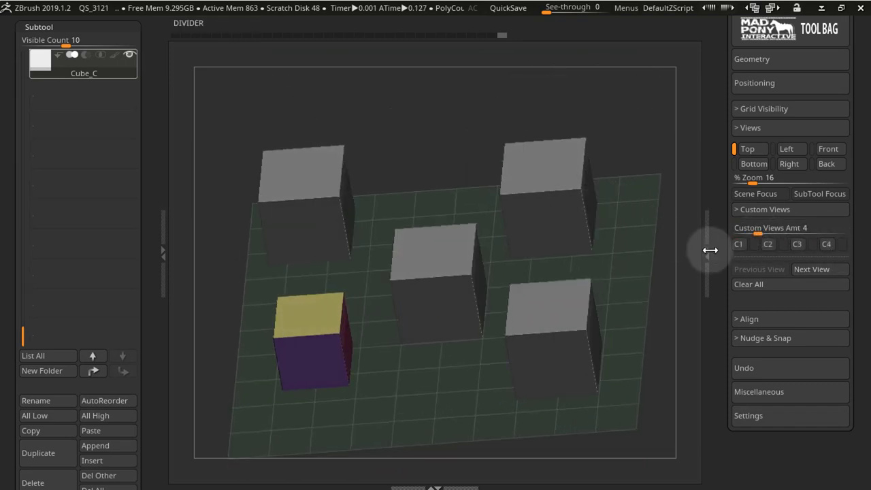
click(739, 245)
drag(626, 272, 597, 248)
click(771, 245)
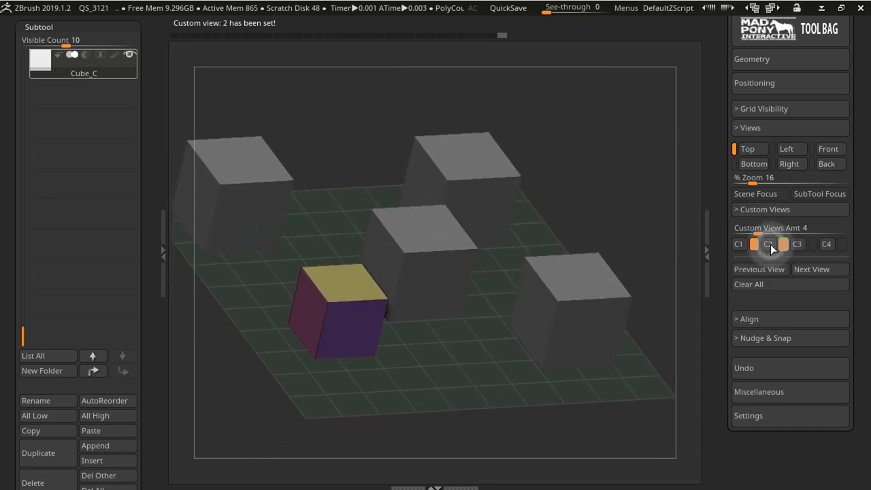
click(742, 272)
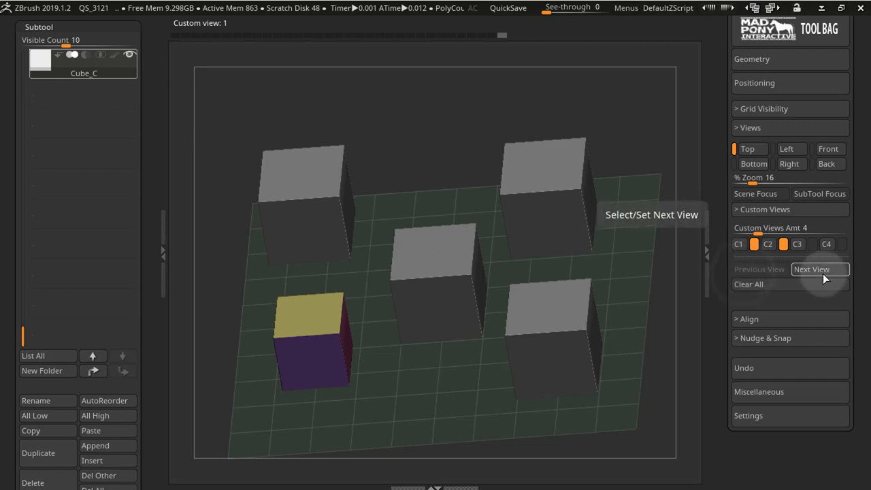
click(821, 273)
click(766, 268)
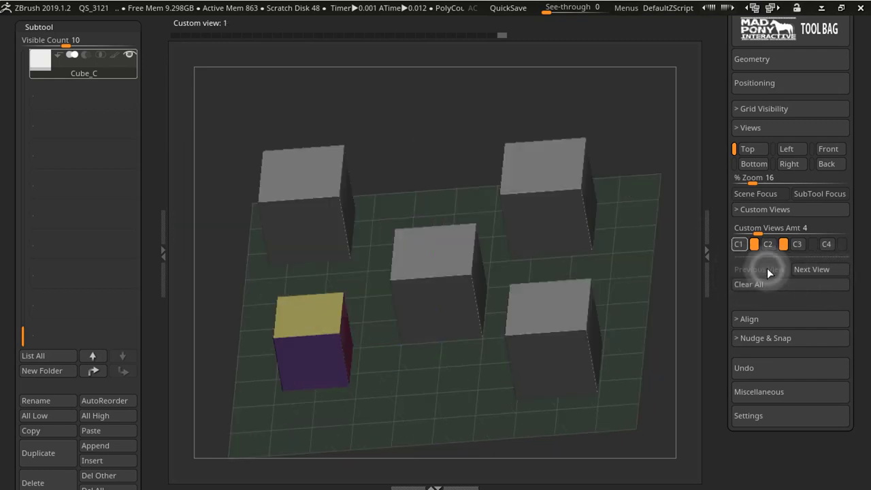
click(809, 268)
Save two more angles as C3 and C4, then step back and forth through all four views.
mouse_move(594, 241)
mouse_down()
mouse_move(535, 234)
mouse_move(583, 276)
mouse_move(608, 338)
mouse_move(646, 326)
mouse_up()
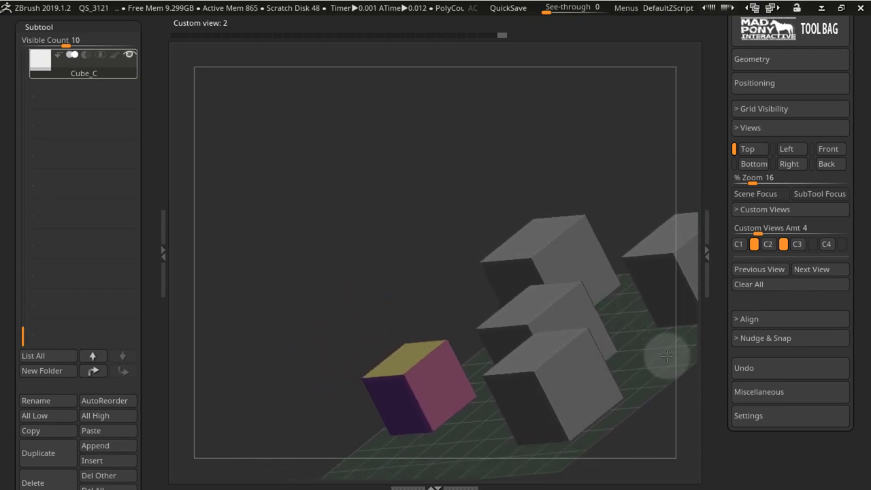
click(819, 274)
drag(583, 171, 510, 248)
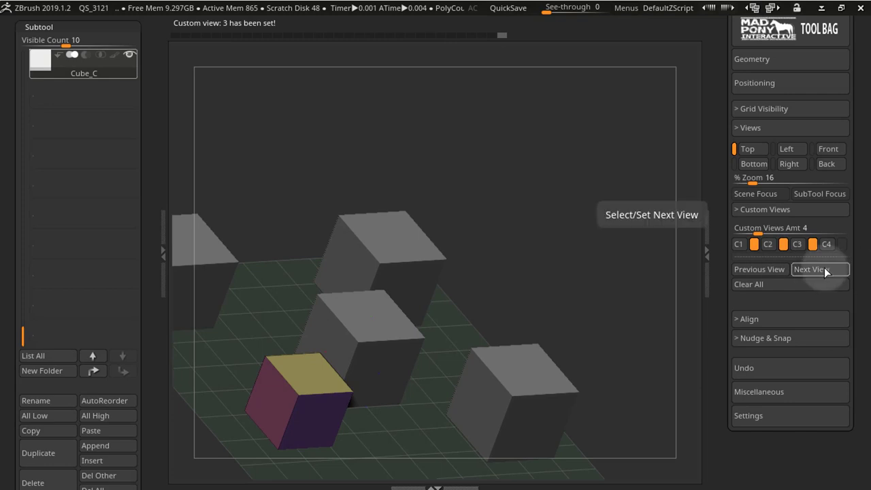
click(824, 268)
click(763, 270)
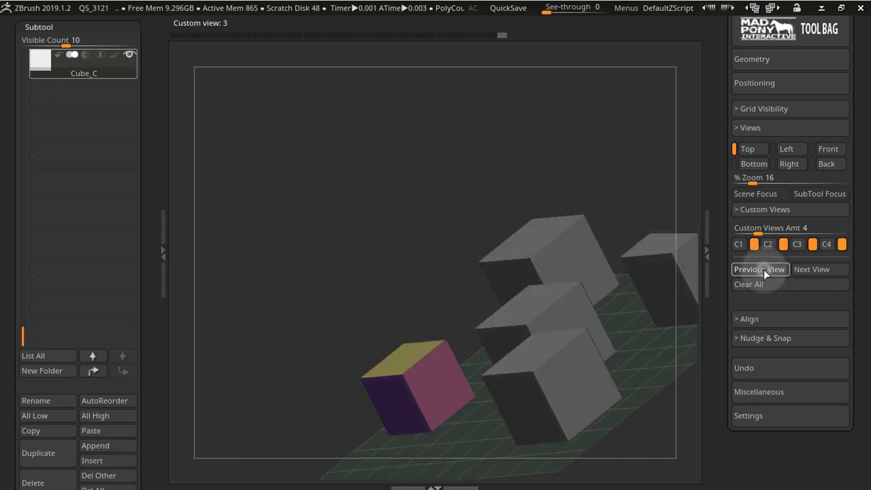
click(764, 270)
click(763, 269)
click(815, 270)
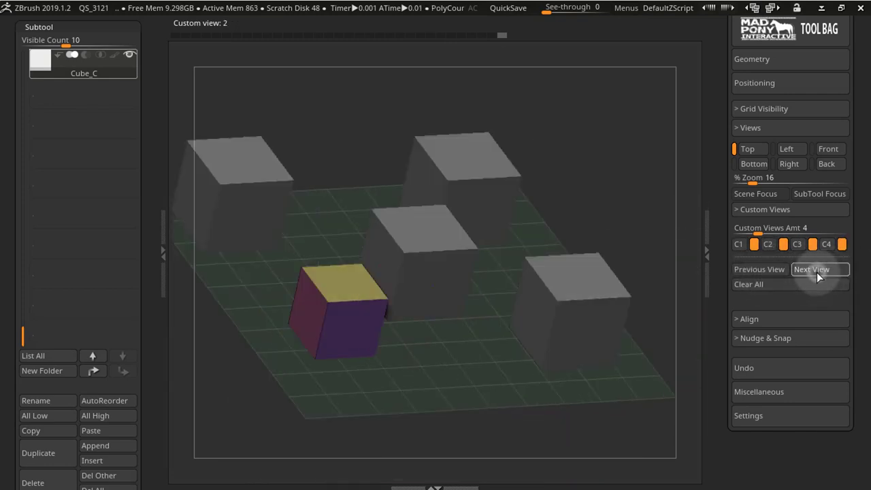
click(816, 271)
click(816, 271)
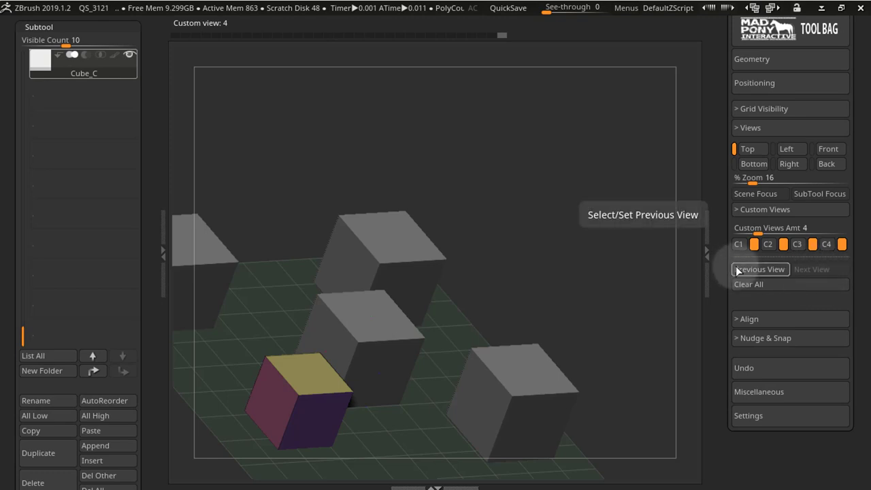
Clear custom view 4, reduce the slots to 3, and cycle through the remaining views.
click(847, 249)
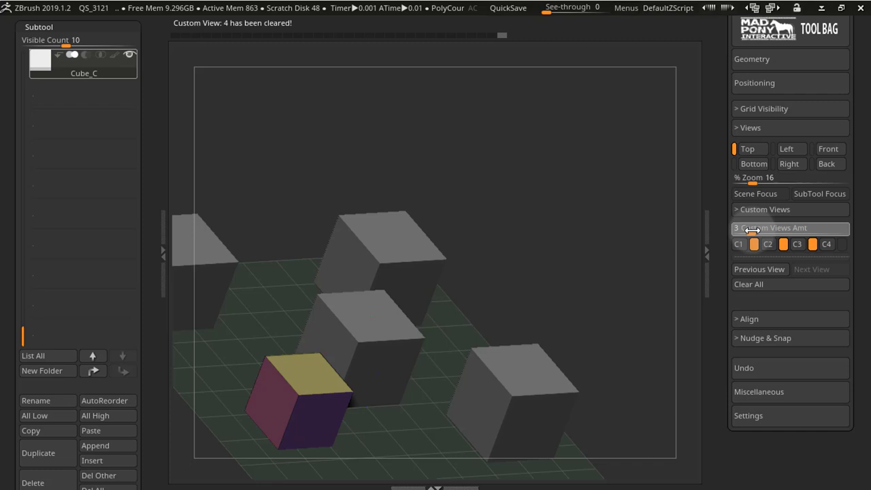
drag(751, 230, 751, 230)
click(761, 269)
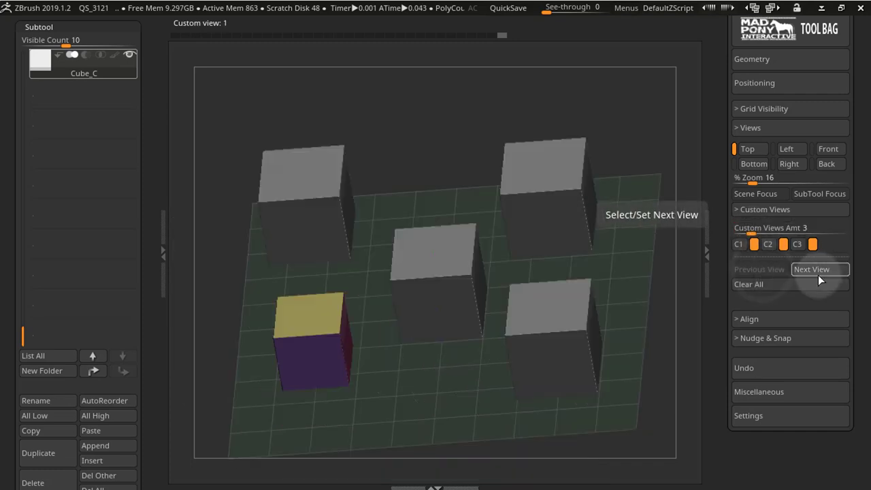
click(817, 275)
click(818, 275)
click(763, 269)
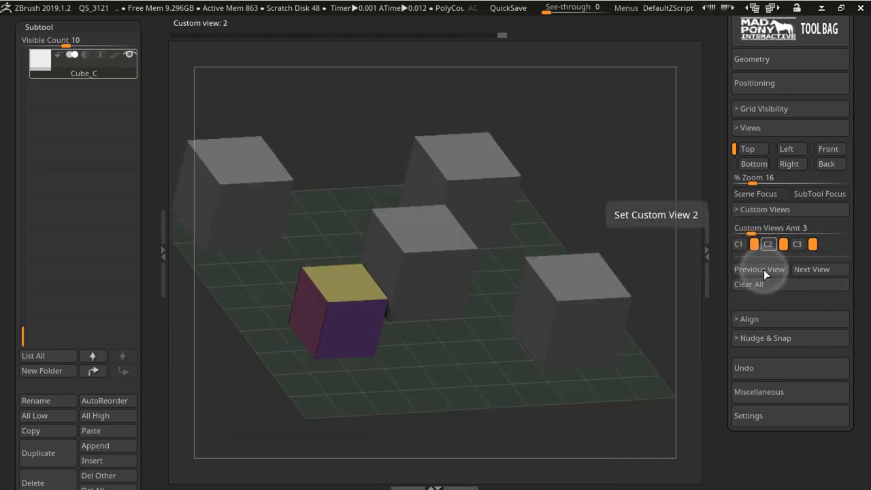
click(763, 269)
Clear all custom views and raise the custom view amount to 16.
click(767, 284)
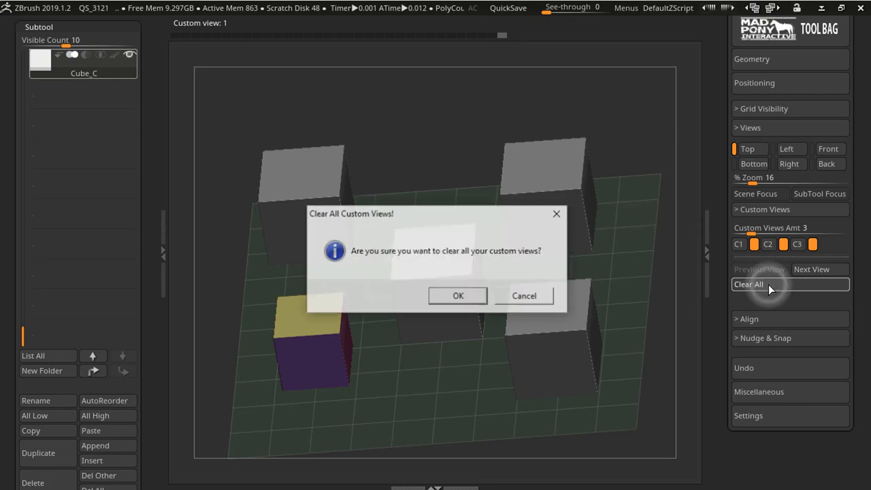
click(460, 296)
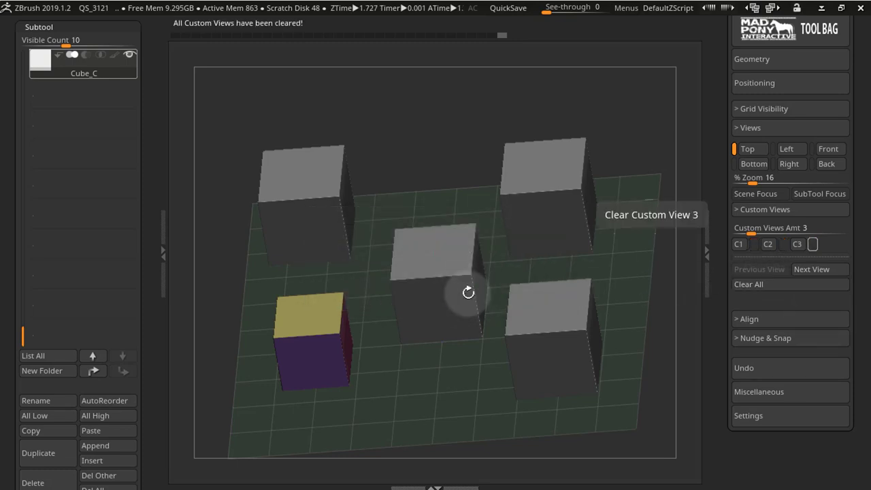
drag(755, 232, 856, 230)
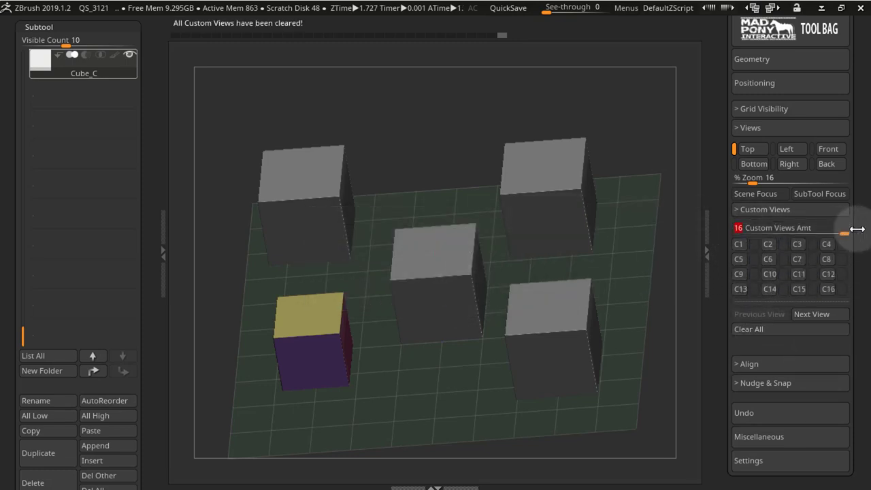
click(789, 209)
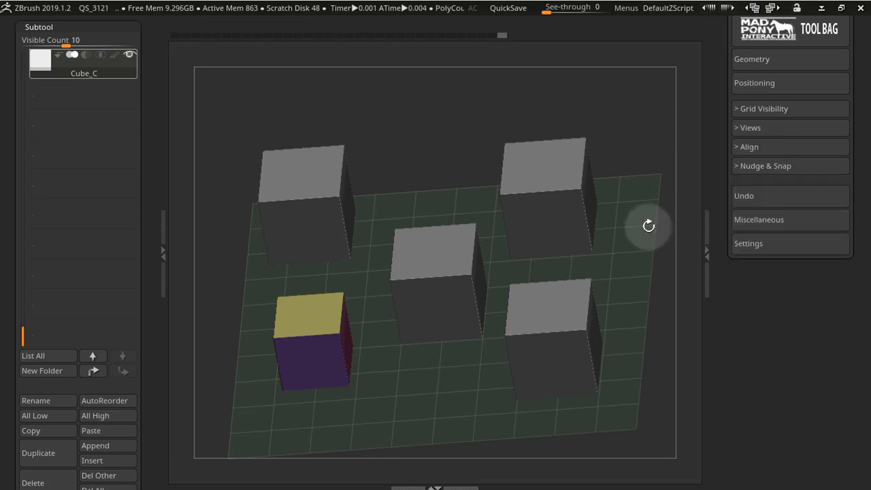
In top view, make Cube_A7 the alignment driver and select Cube_C.
click(755, 146)
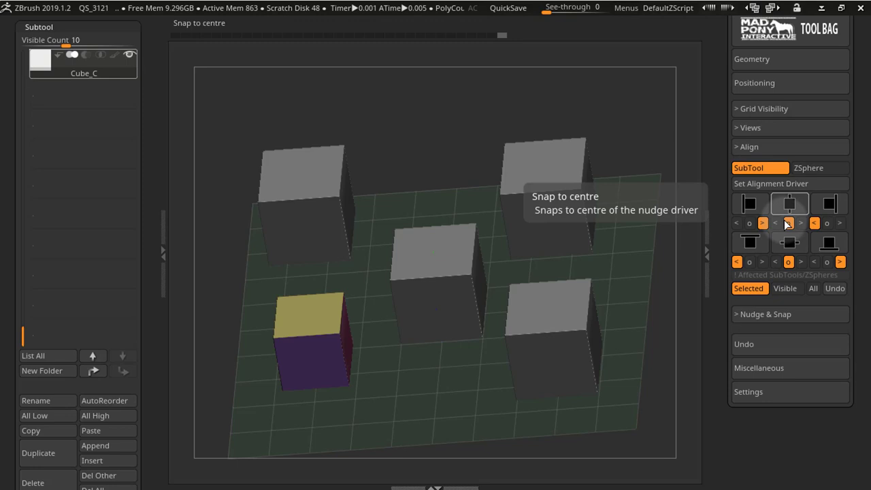
click(749, 127)
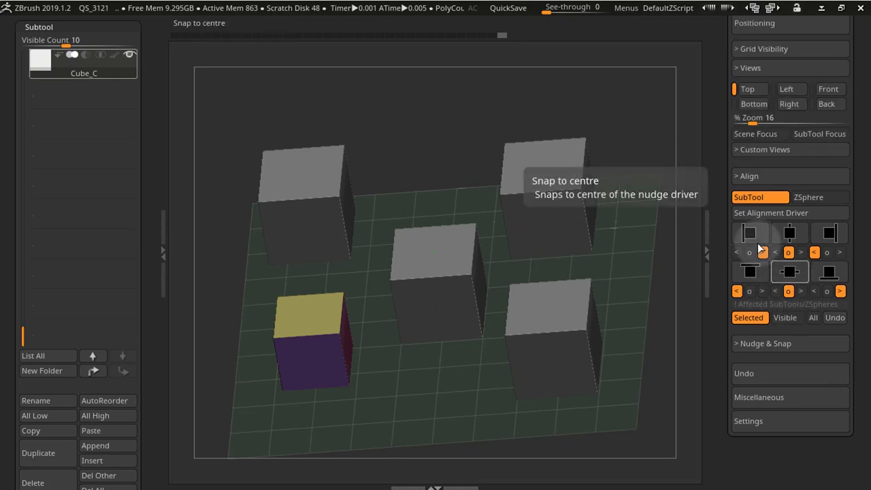
click(756, 95)
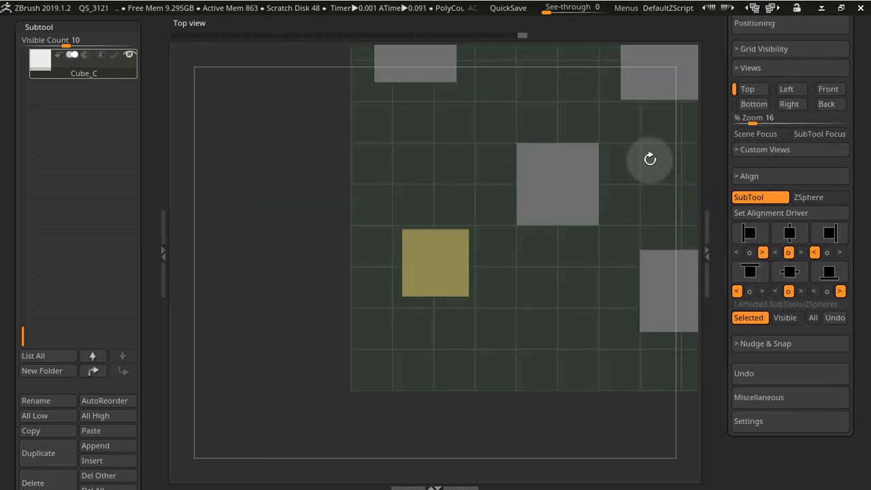
alt+click(447, 242)
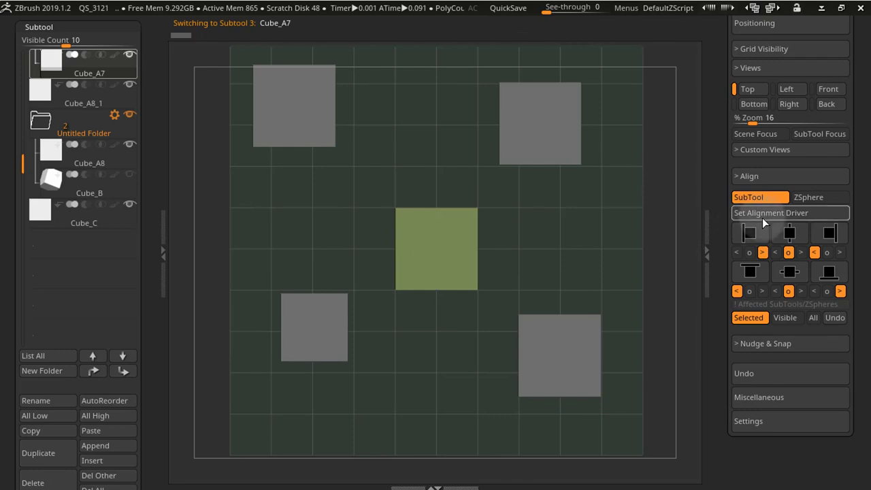
click(762, 218)
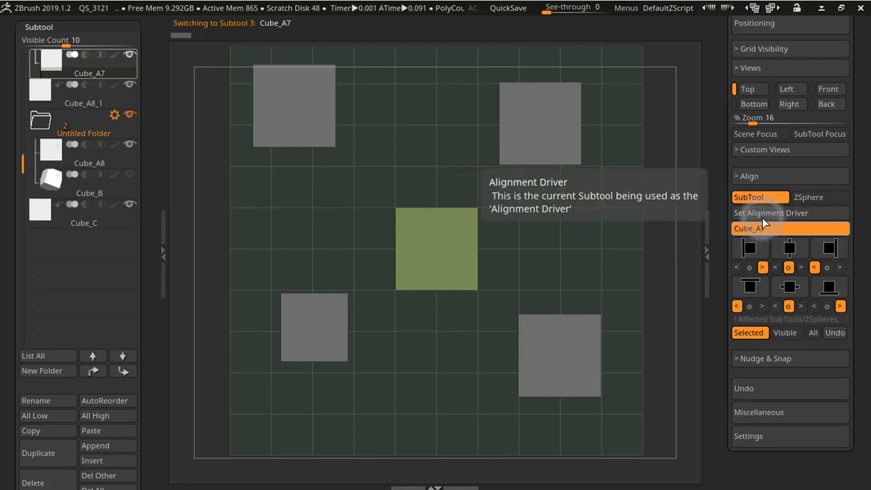
alt+click(326, 327)
Test centre, right and above snapping of Cube_C against the driver.
click(787, 253)
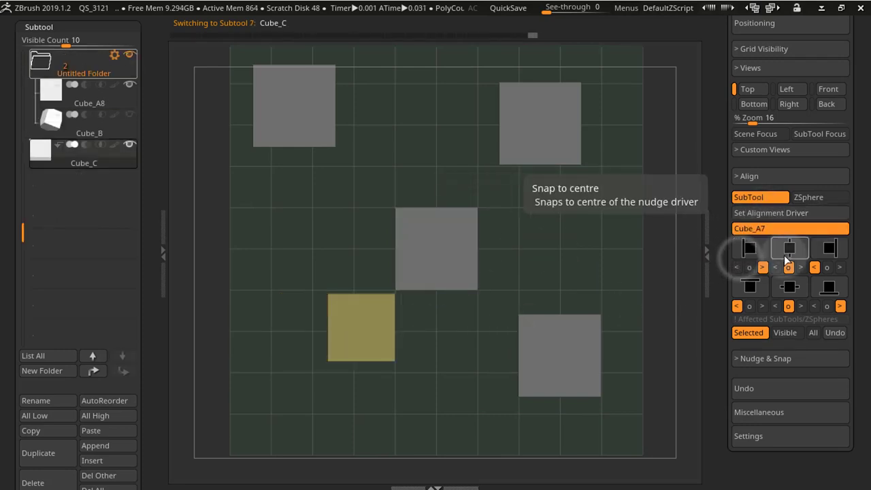
click(787, 258)
click(829, 249)
click(789, 286)
click(828, 285)
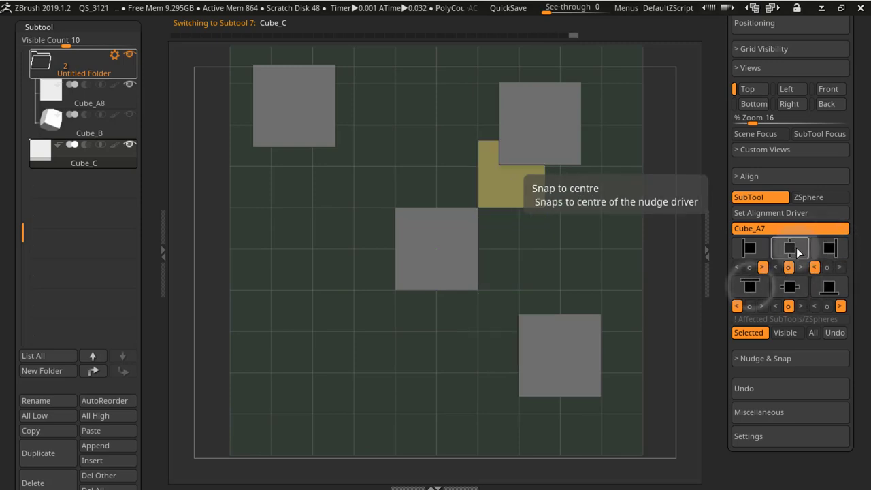
click(797, 250)
Snap Cube_C to the driver's left edge, switching the option from inside to outside placement.
click(750, 251)
click(751, 252)
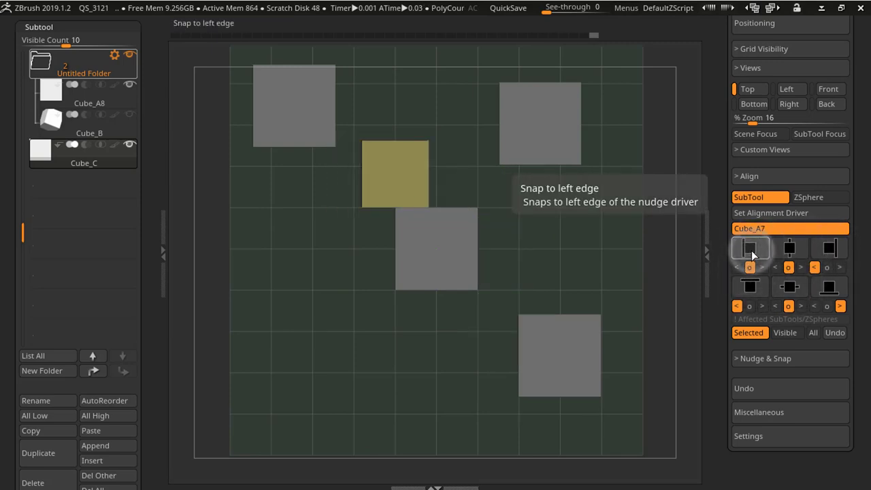
click(734, 267)
click(748, 251)
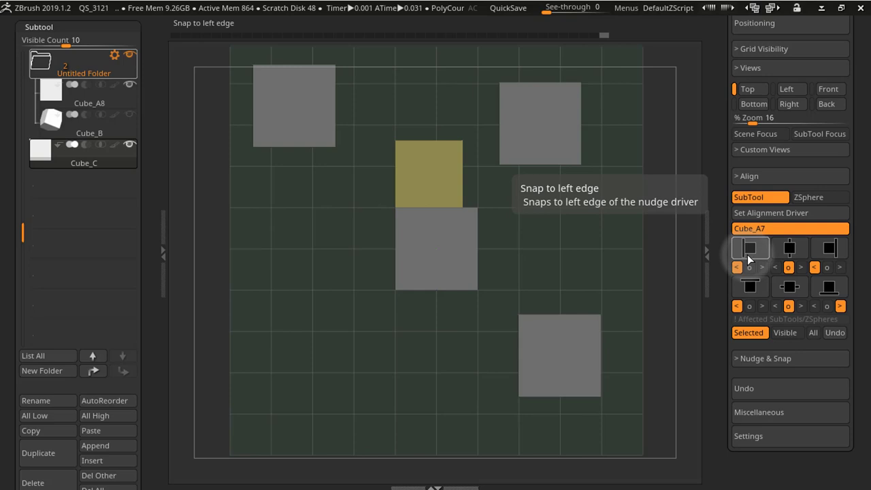
click(762, 266)
click(759, 251)
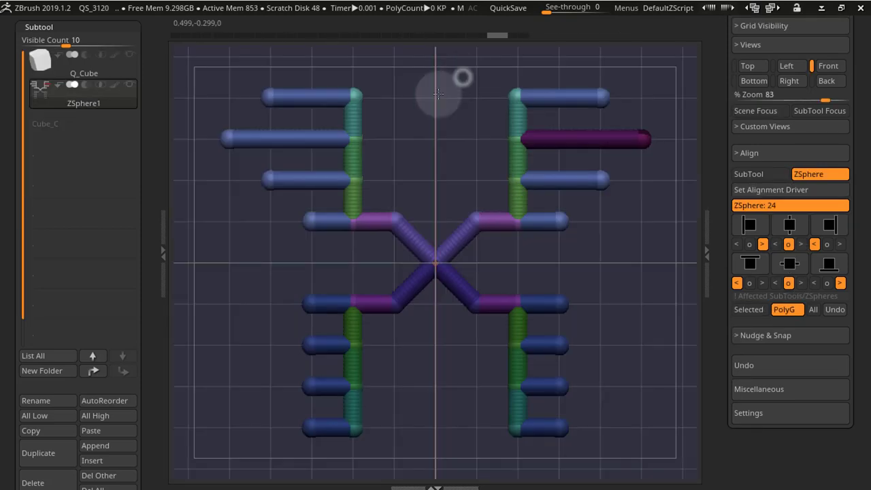
Mask the upper-left ZSphere arms, then repeatedly Snap to centre to shift the right-side arms.
mouse_move(463, 77)
ctrl+mouse_down()
mouse_move(238, 195)
mouse_move(190, 285)
ctrl+mouse_up()
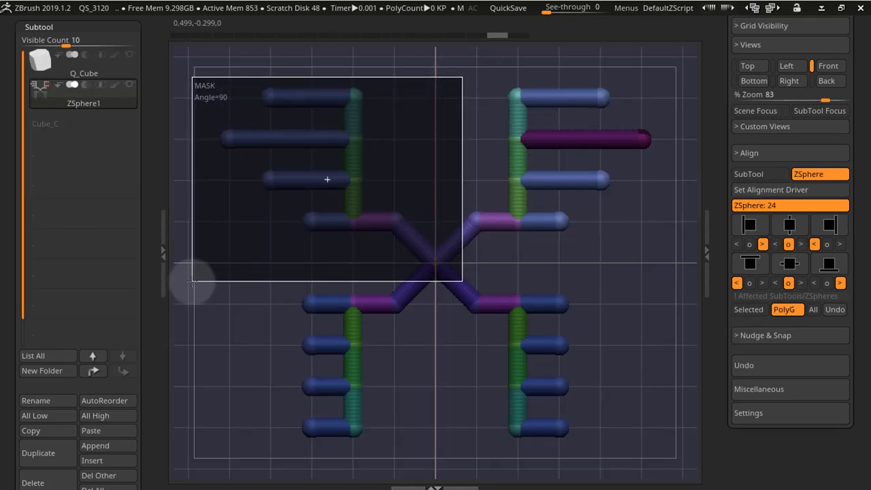
ctrl+drag(192, 280, 194, 281)
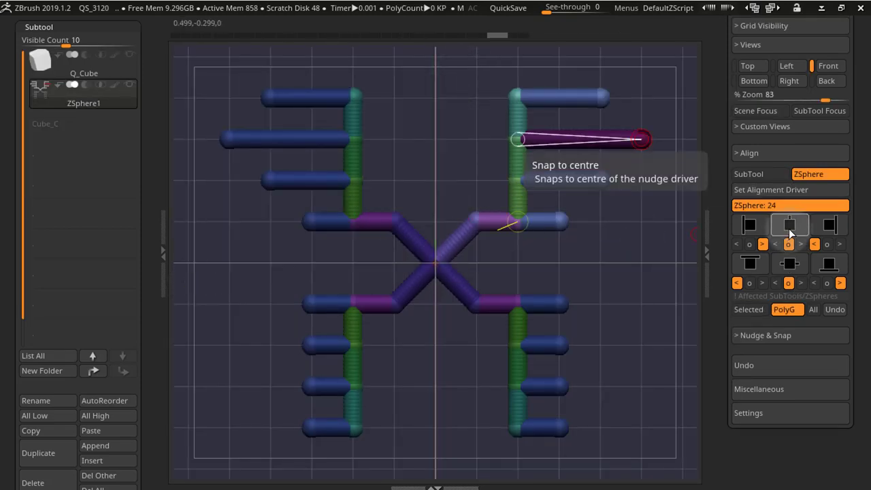
click(788, 229)
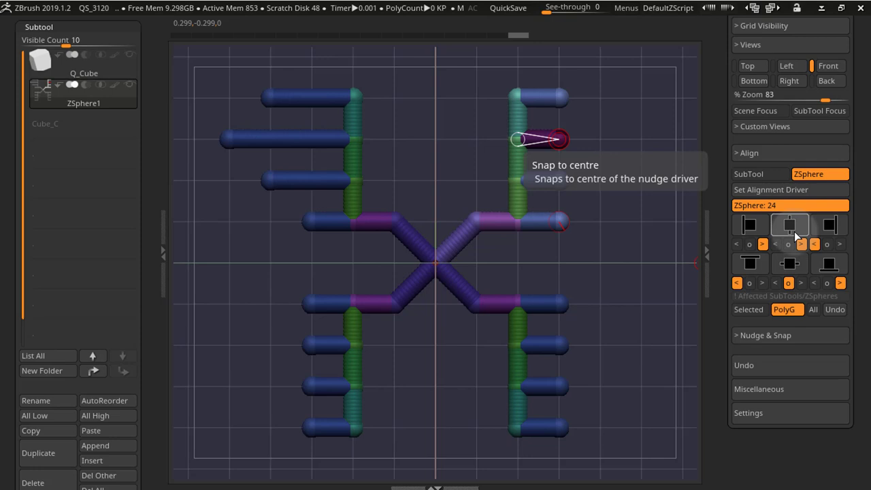
click(789, 226)
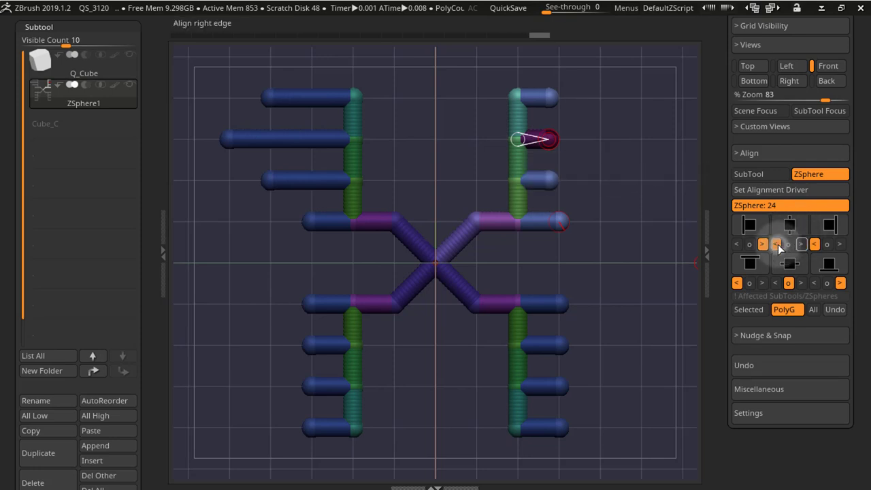
click(788, 228)
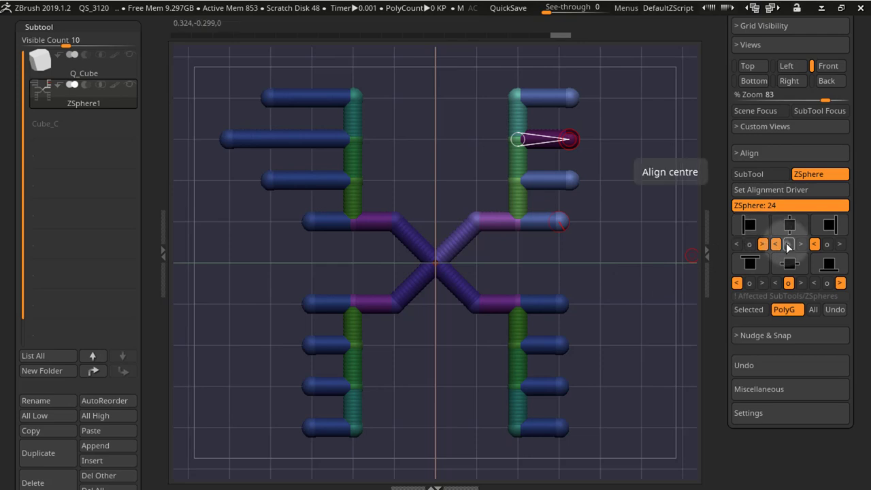
click(789, 229)
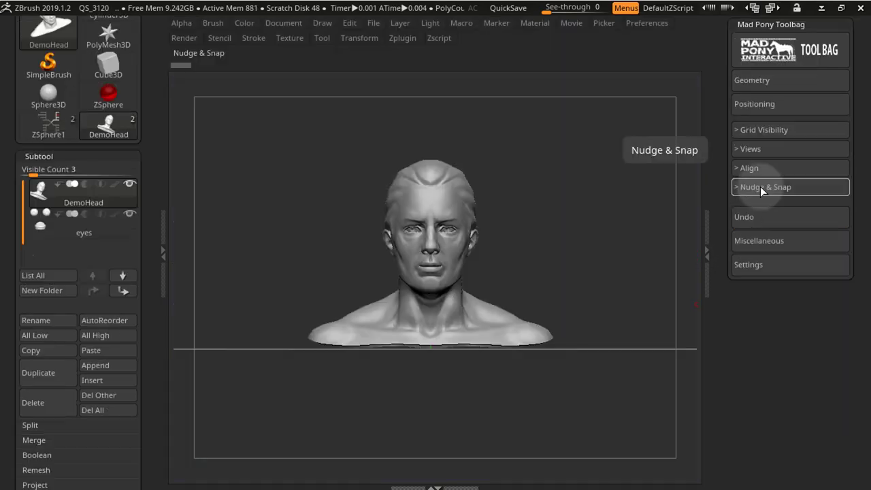
Set the nudge Transformation Type to View Nudge and reveal the Positioning & Scale controls.
click(759, 186)
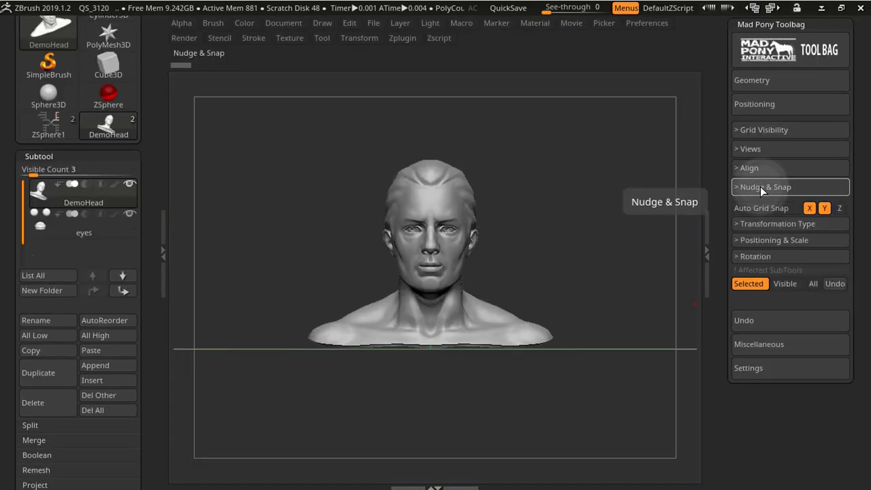
click(766, 224)
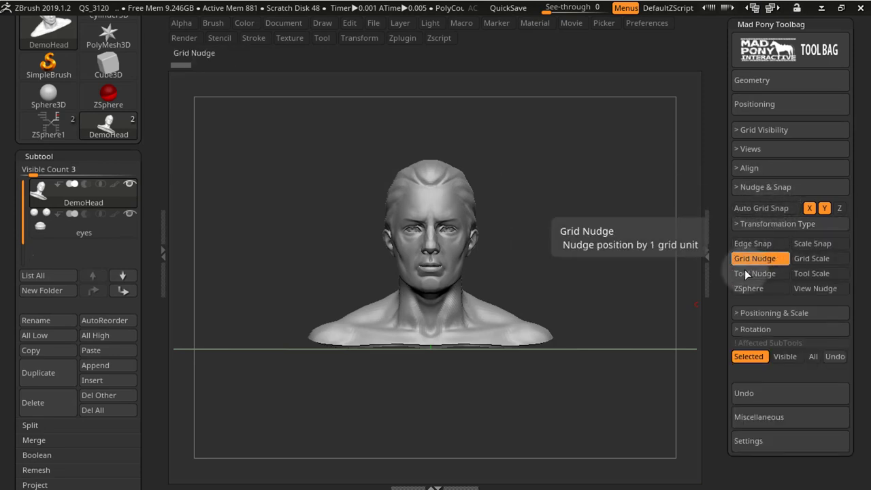
click(805, 288)
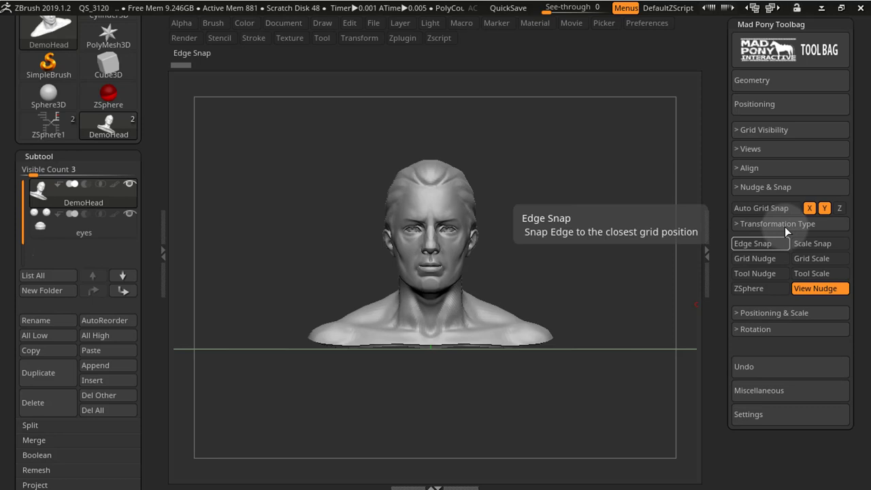
click(779, 313)
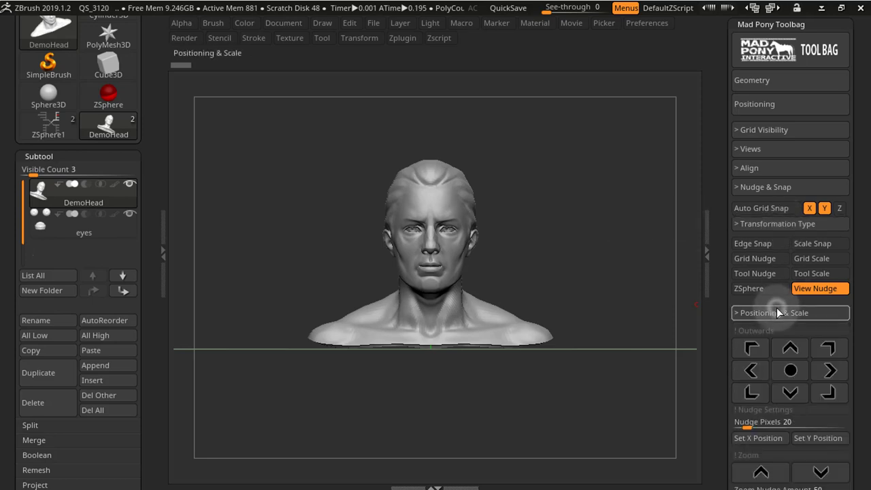
click(789, 223)
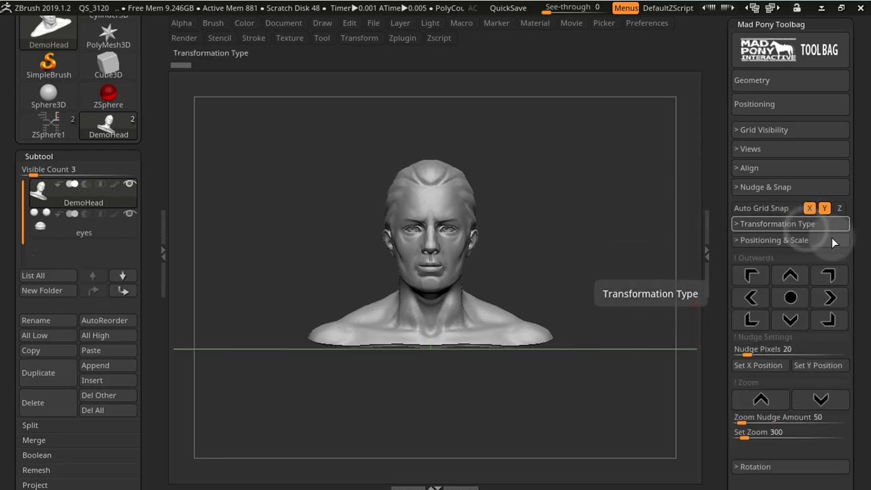
drag(854, 249, 862, 184)
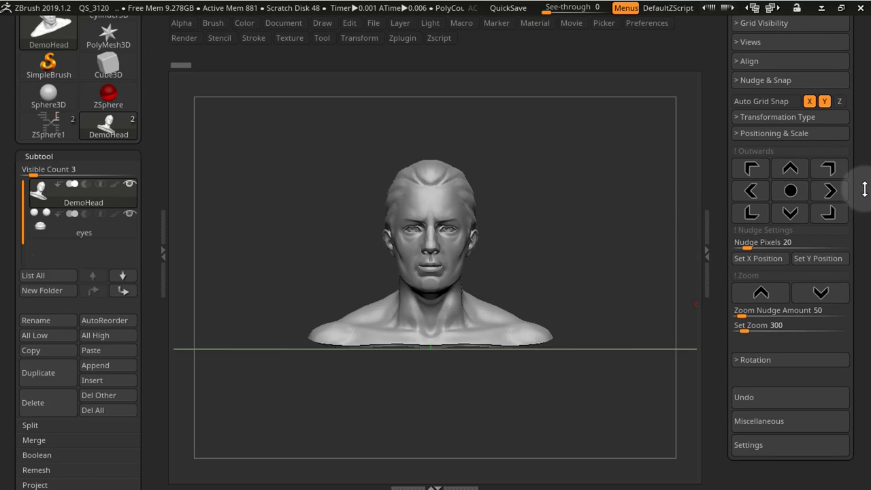
Test the default nudge step by shifting the DemoHead left and right.
click(755, 192)
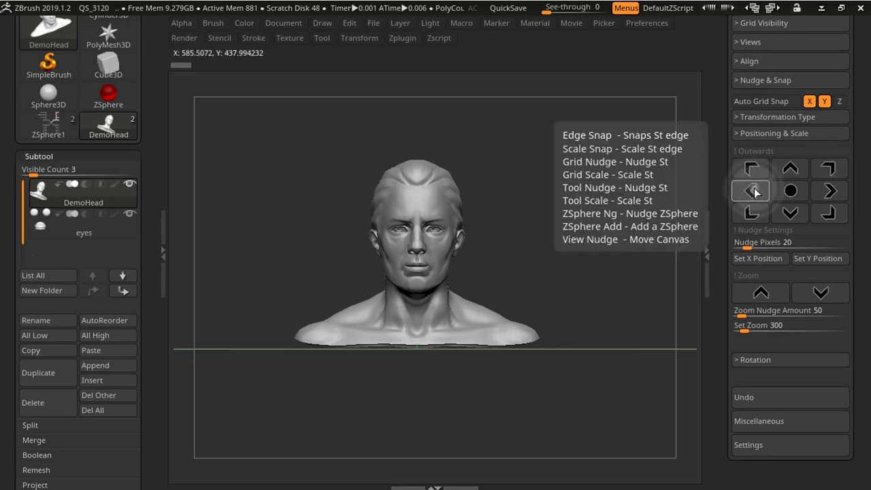
click(830, 191)
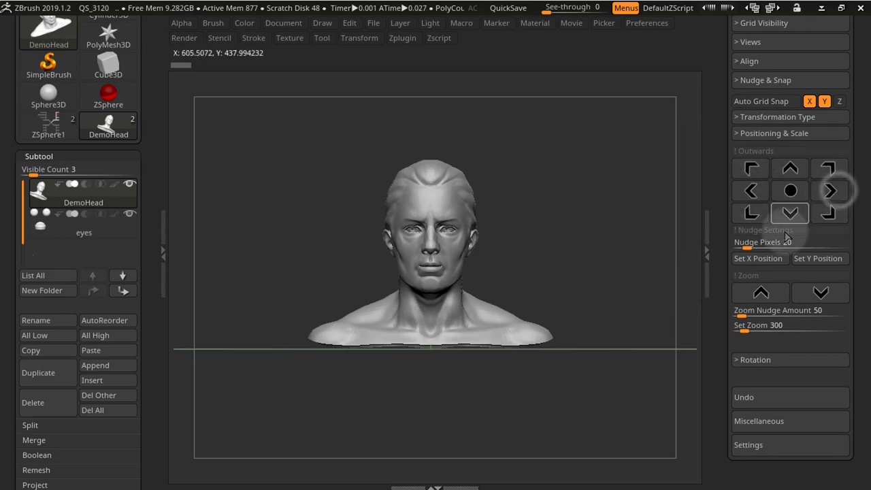
click(752, 190)
click(753, 190)
Raise Nudge Pixels to about 87.4, nudge the head with it, then re-centre it.
drag(772, 247, 784, 244)
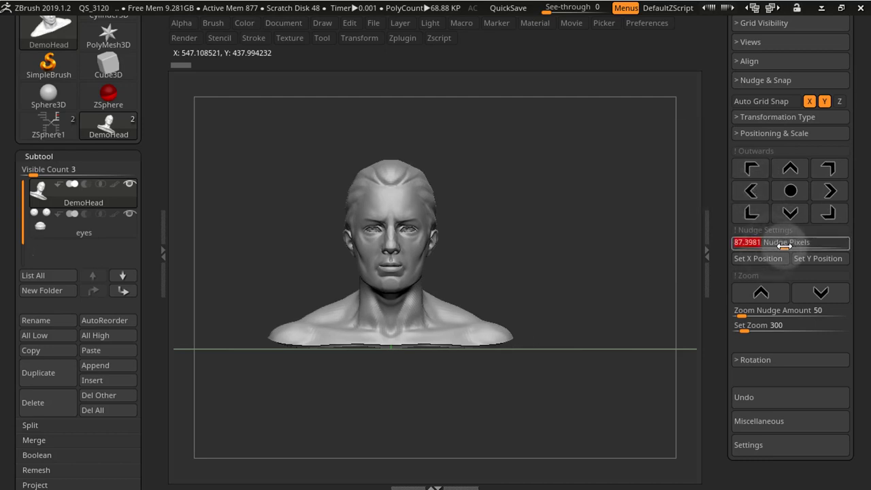
click(751, 190)
click(829, 192)
click(830, 191)
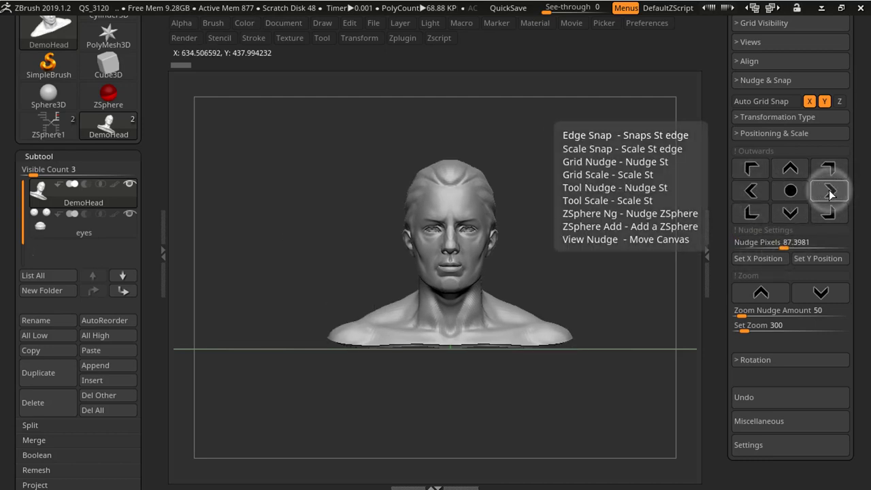
click(830, 192)
click(791, 192)
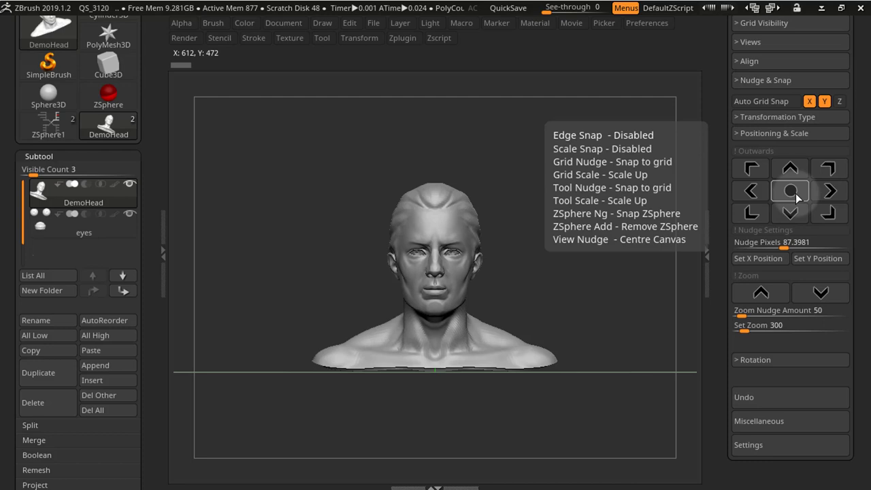
Set the view's X and Y positions to 400, then re-centre the head.
click(760, 258)
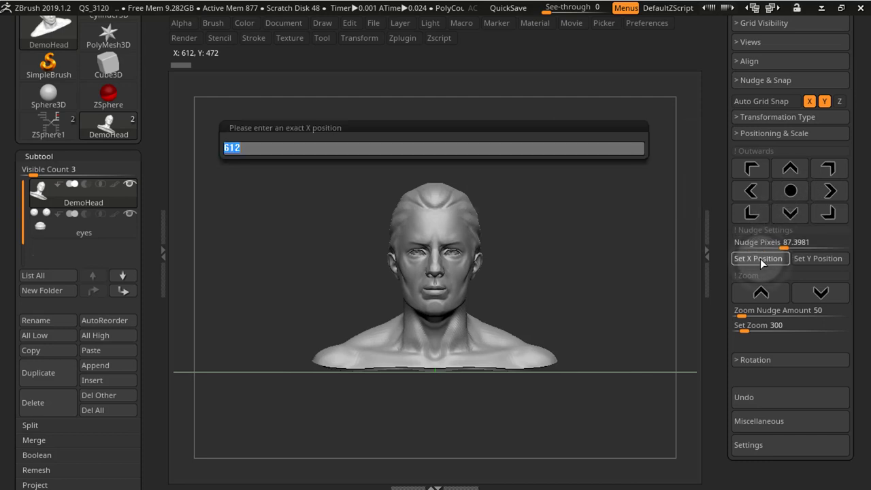
text(400)
key(Return)
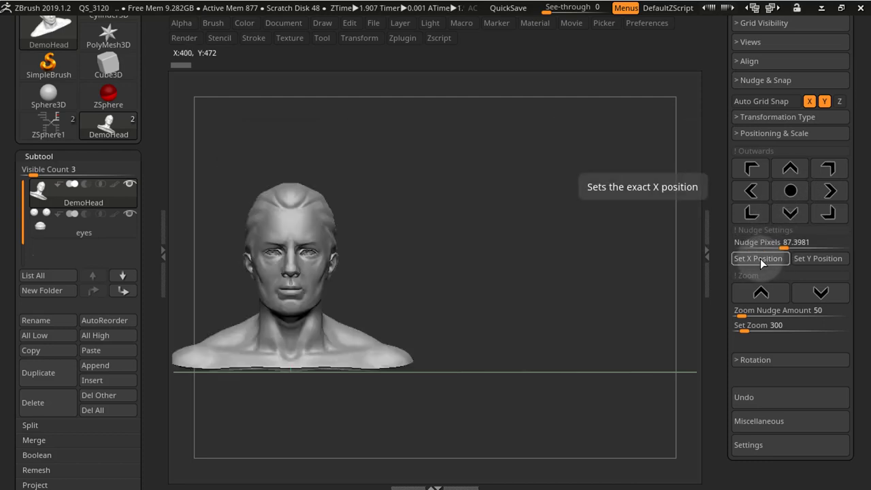
click(824, 258)
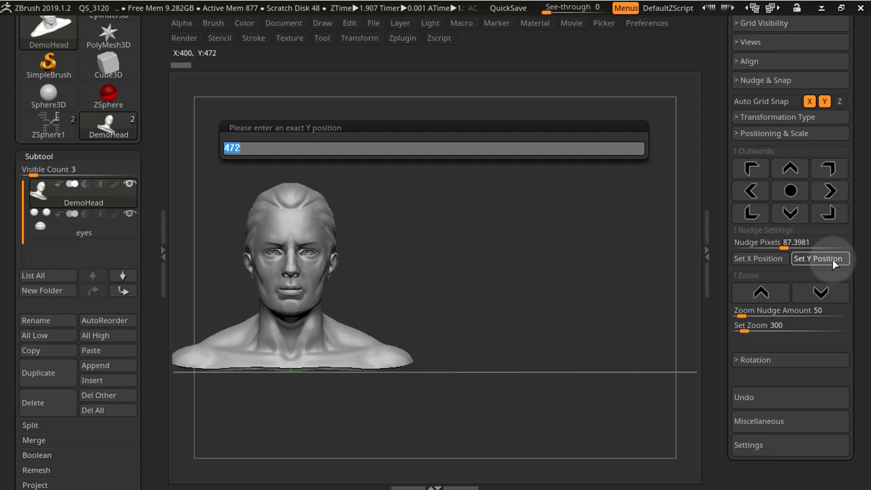
text(400)
key(Return)
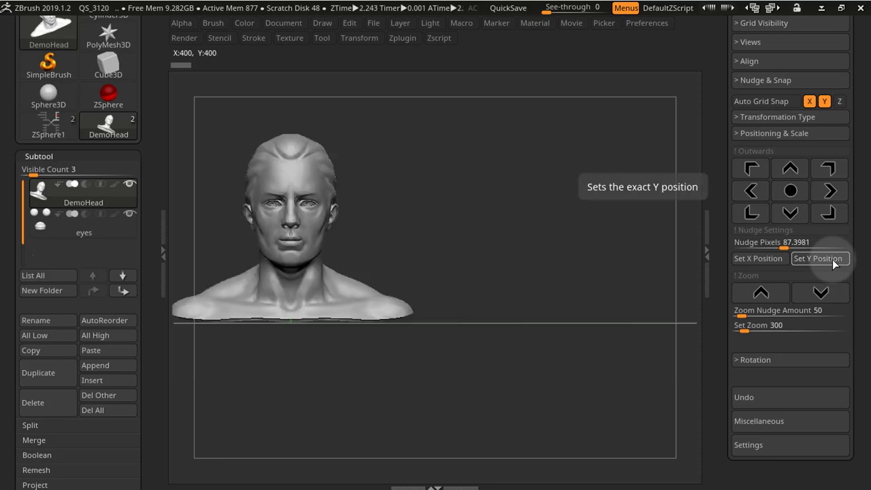
click(790, 190)
Zoom the head in one step and out three steps, then jump the zoom to about 700.
click(767, 294)
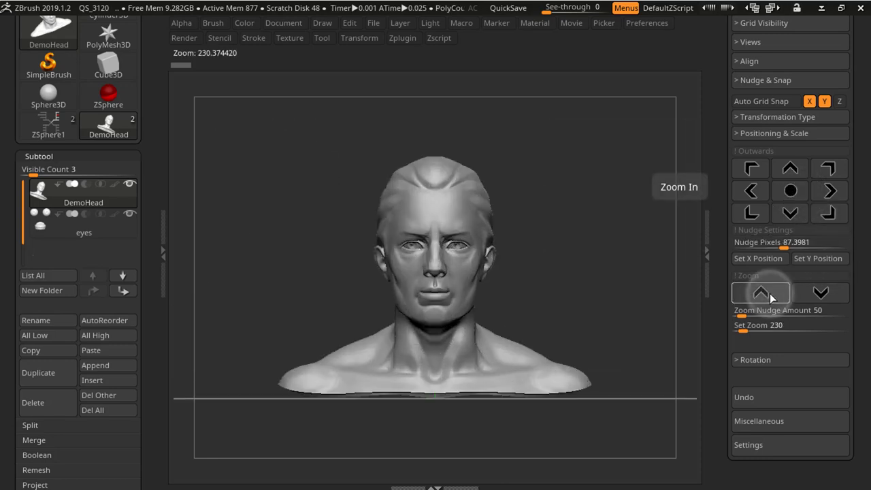
click(821, 292)
click(822, 292)
click(821, 293)
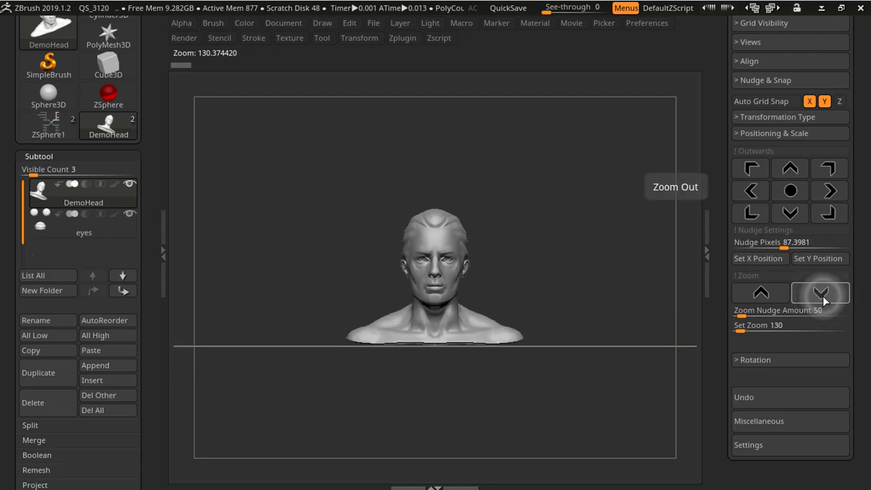
click(746, 327)
Set the zoom to 25 and the Zoom Nudge Amount to 115, then zoom in twice.
click(746, 329)
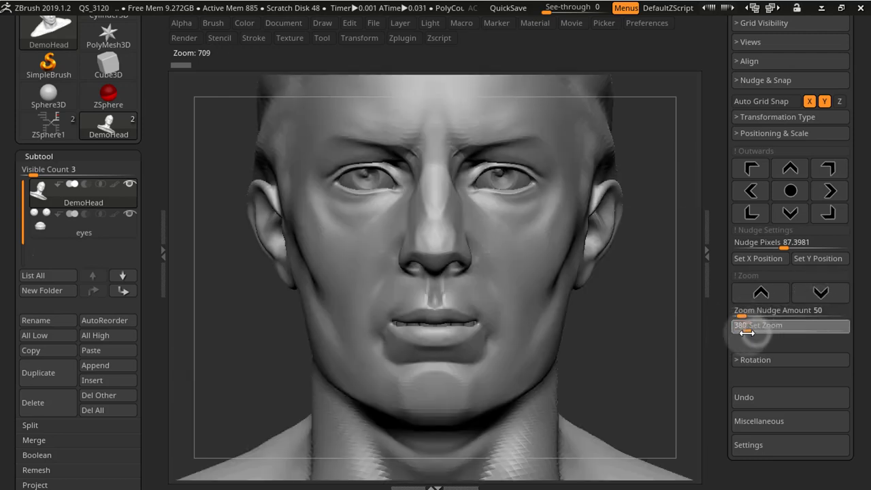
text(25)
key(Return)
click(749, 311)
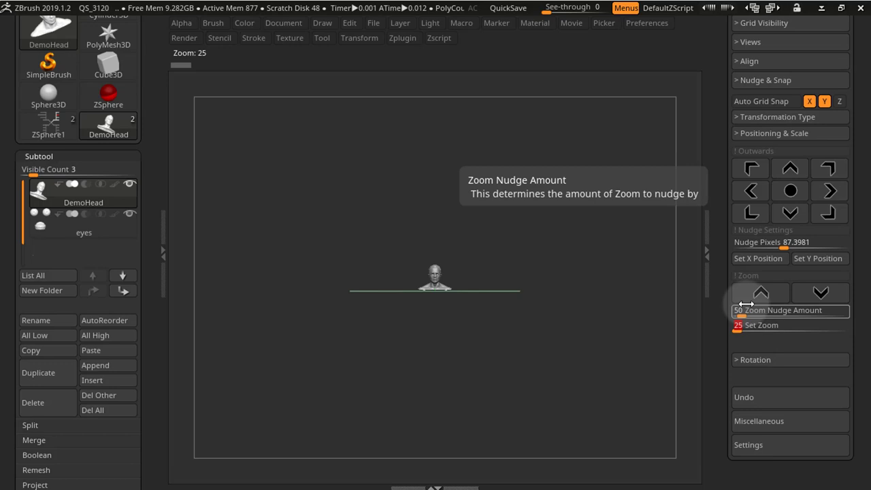
text(115)
key(Return)
click(760, 292)
click(761, 292)
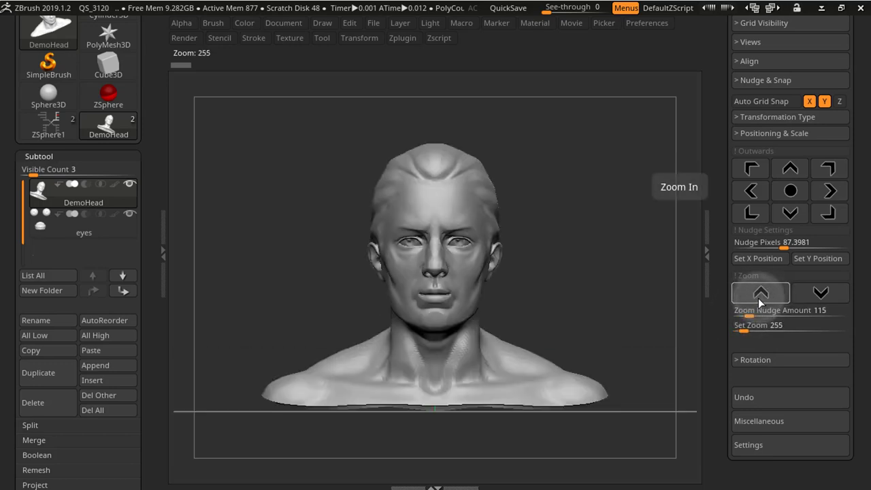
Rotate the head in 15° steps about the X, Y and Z axes using the rotation controls.
click(774, 139)
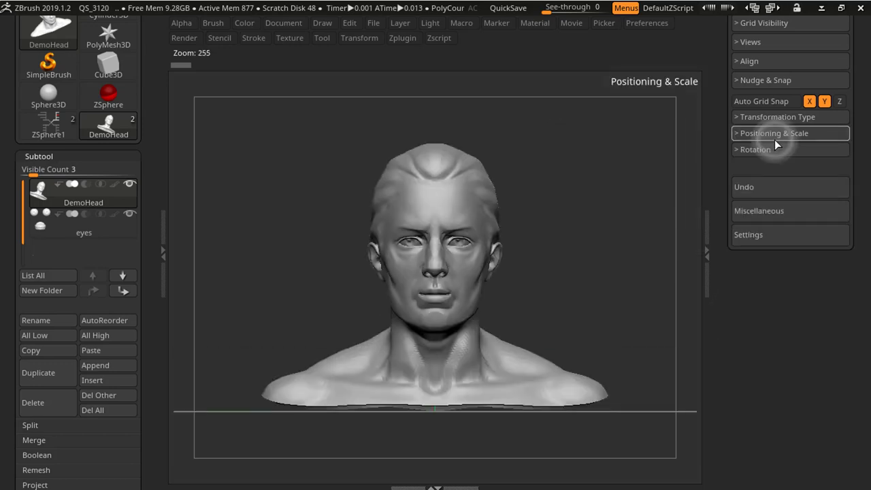
click(777, 151)
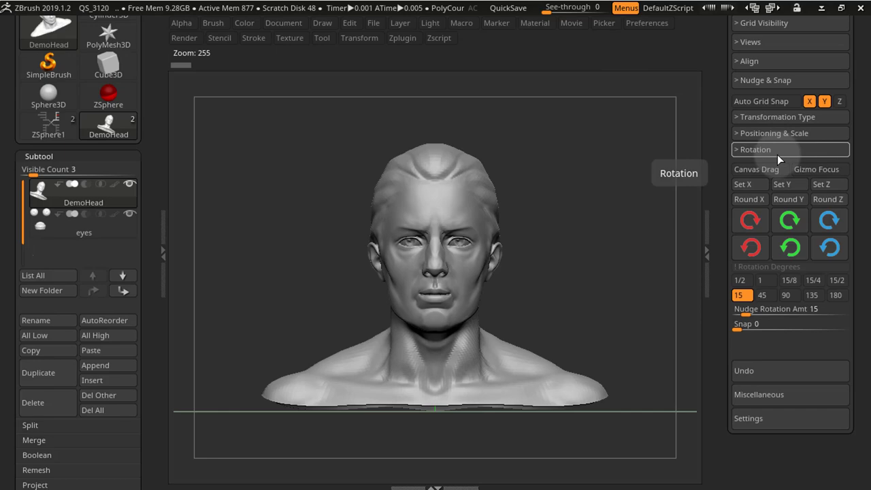
click(755, 220)
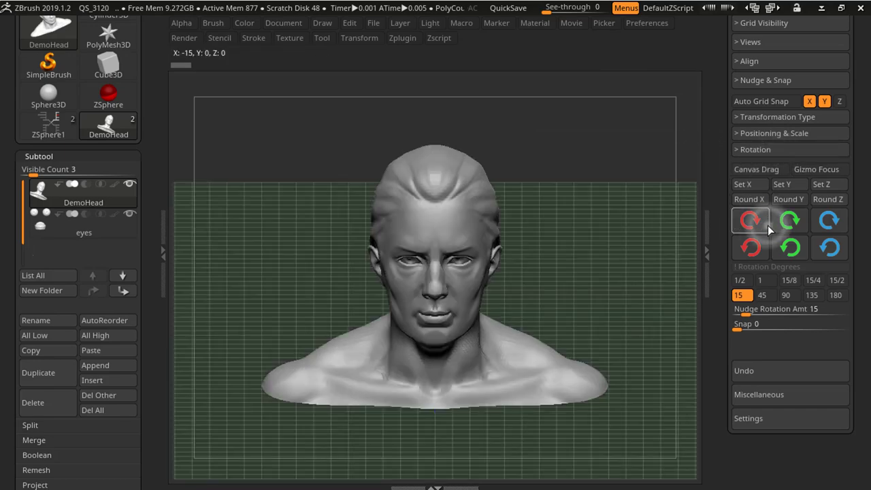
click(755, 221)
click(760, 246)
click(792, 225)
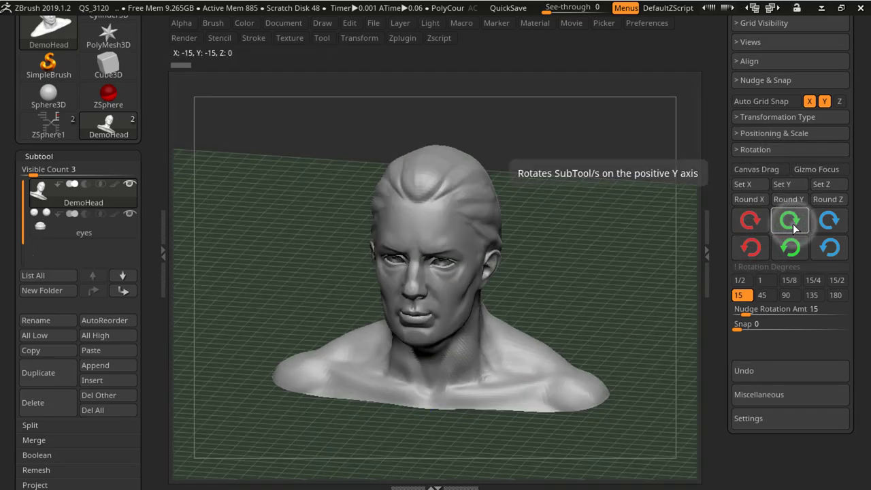
click(793, 226)
click(794, 228)
click(791, 246)
click(791, 246)
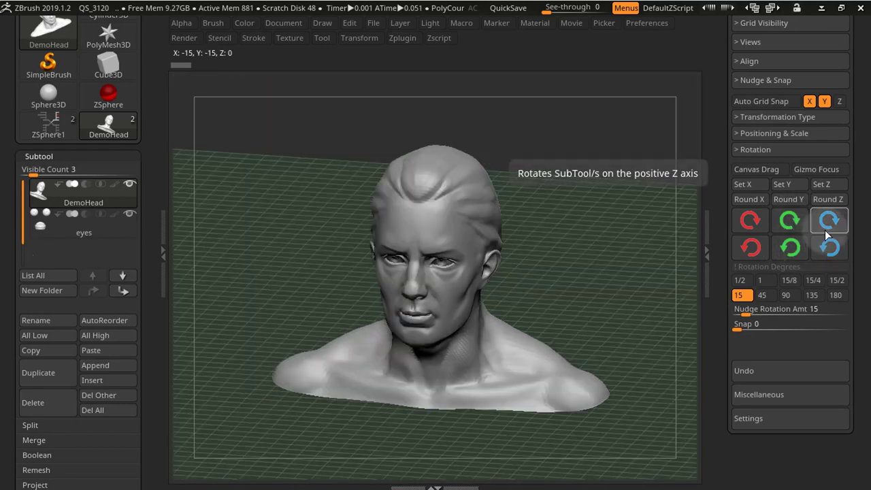
click(824, 226)
click(828, 247)
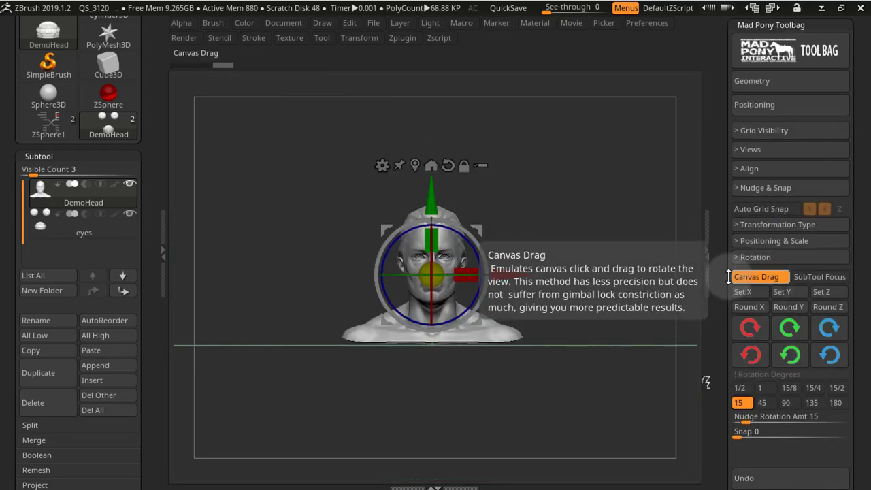
Rotate the head and grid about Y, X and Z, then return the head to face front, level.
click(794, 334)
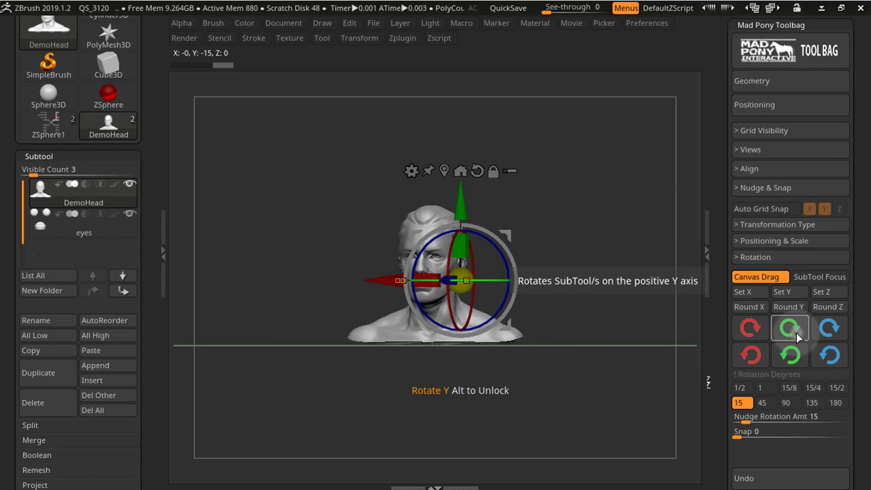
click(797, 336)
click(751, 329)
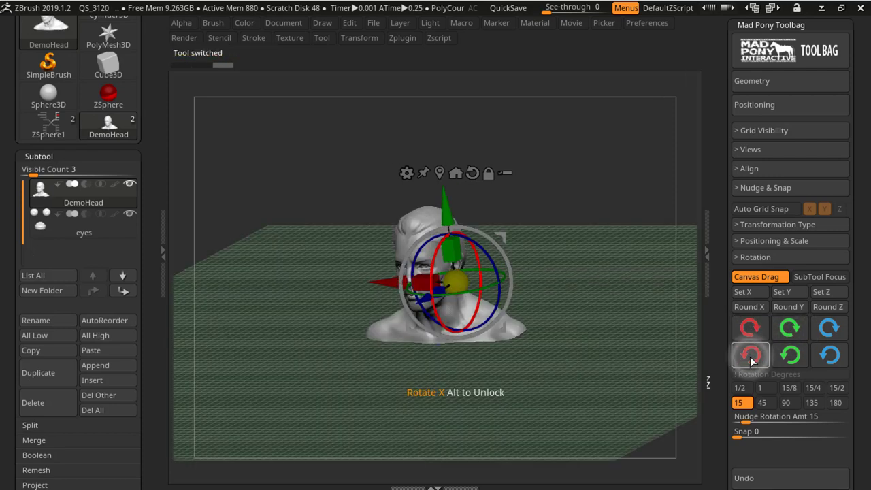
click(751, 357)
click(752, 329)
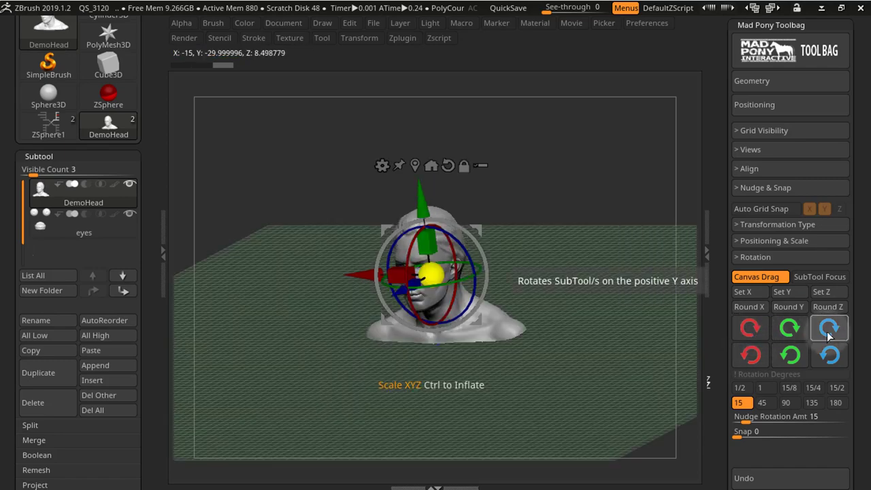
click(829, 330)
click(829, 329)
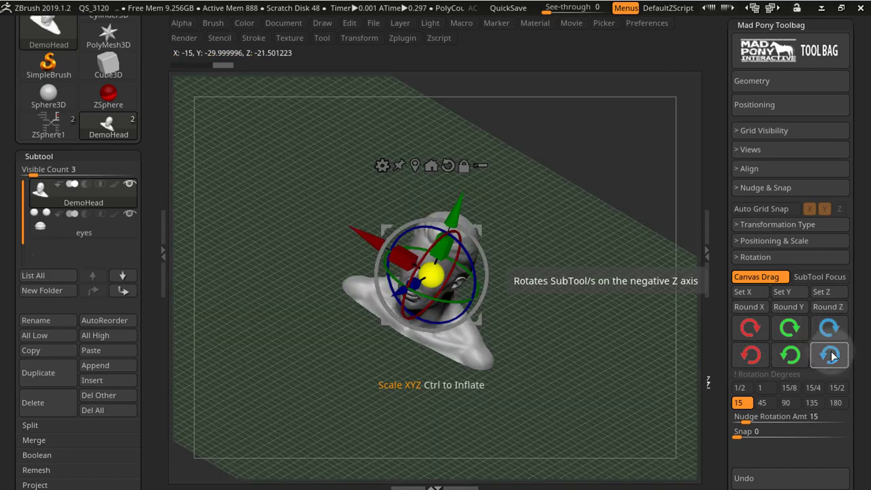
click(829, 355)
click(829, 355)
click(791, 354)
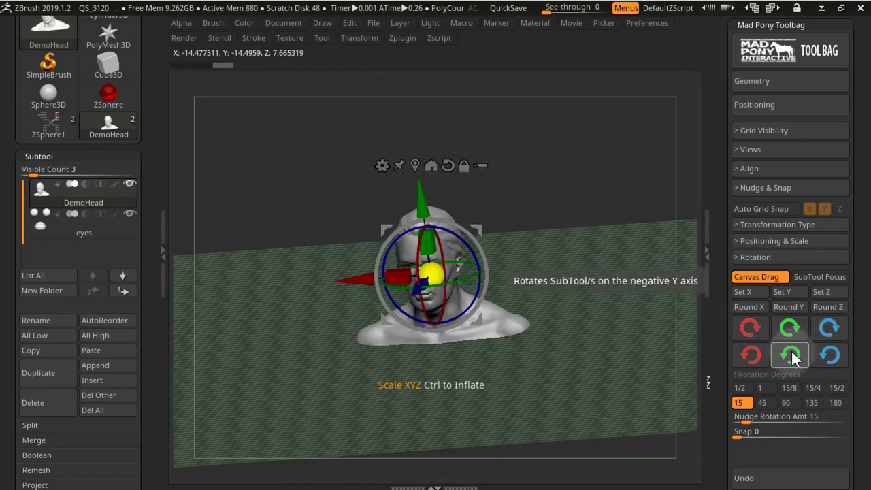
Move the eyes subtool right of the head, enable SubTool Focus, and tilt the scene -30° about Z.
click(84, 231)
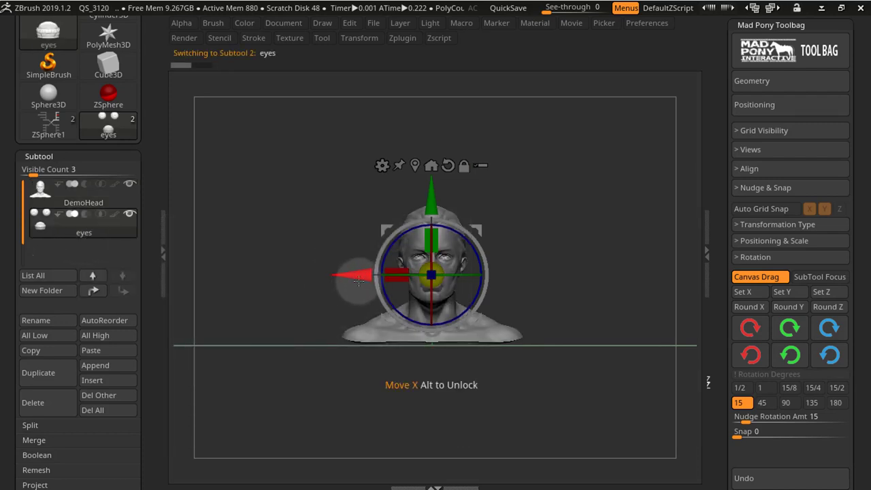
drag(357, 279, 543, 276)
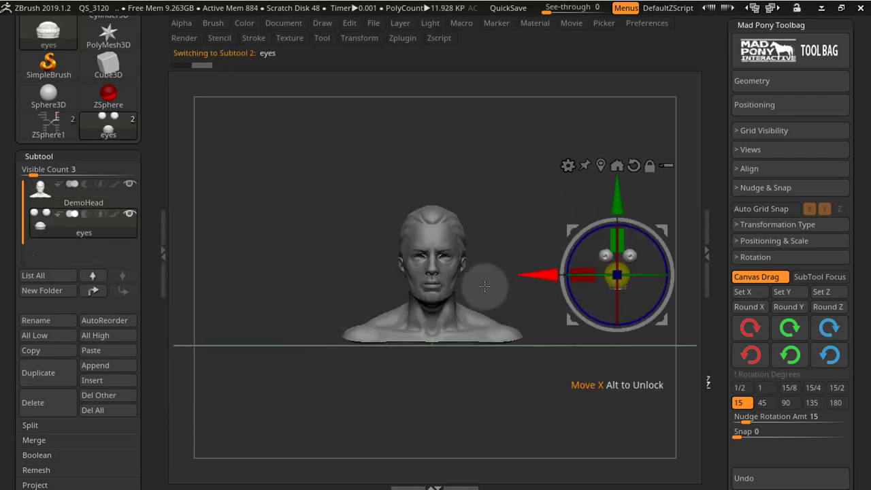
click(826, 325)
click(828, 355)
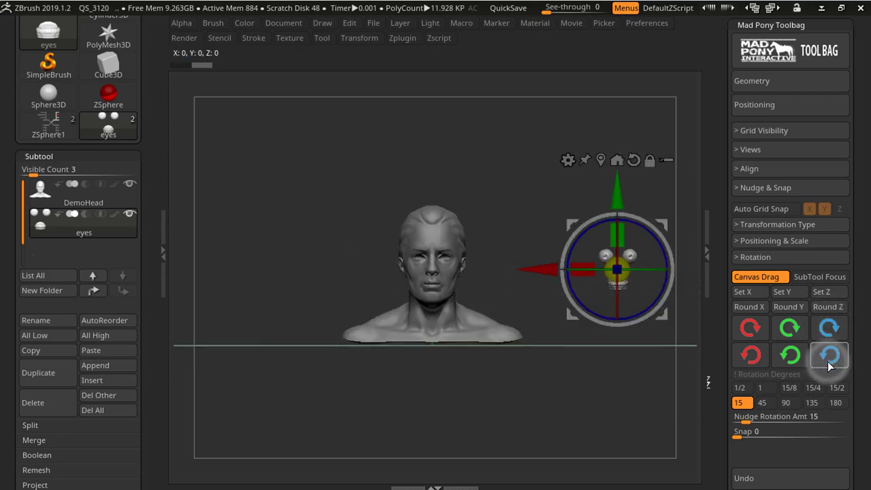
click(821, 277)
click(830, 329)
click(830, 330)
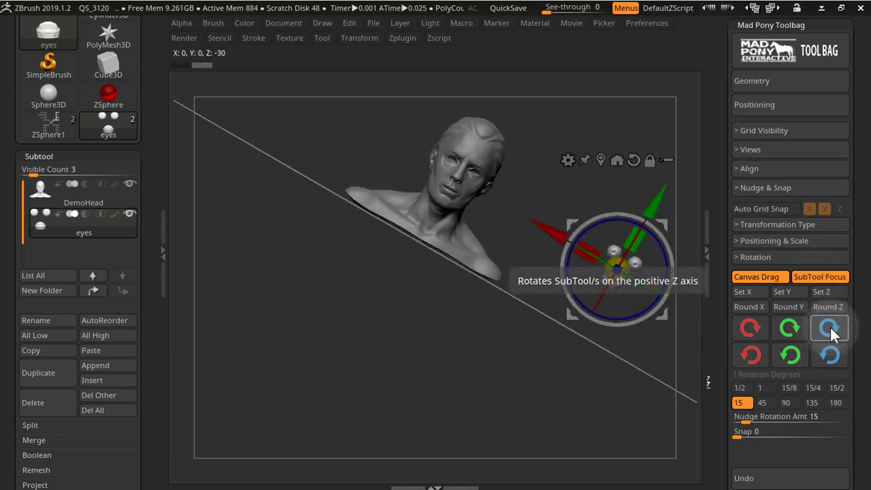
Level the scene, then rotate the centre cube 15° and back upright.
click(828, 356)
click(826, 360)
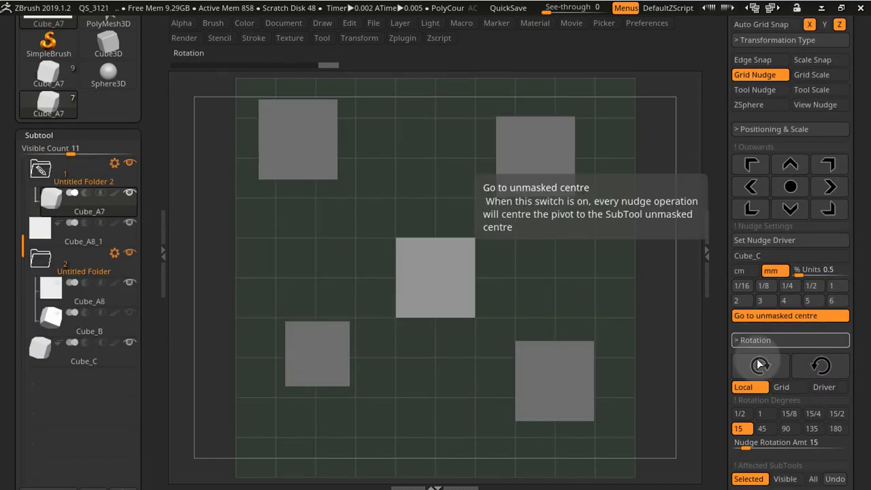
click(760, 366)
click(819, 366)
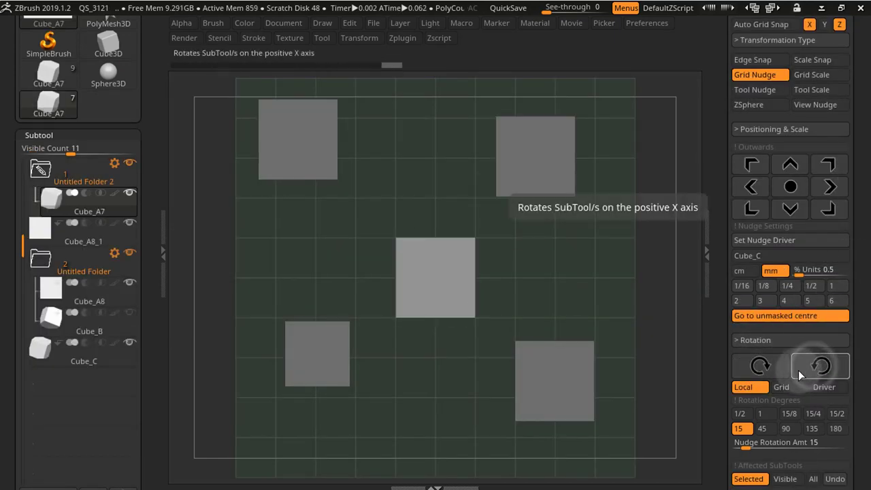
With Cube_A8 selected and Grid pivot, swing it around the grid centre and back to bottom-right.
alt+click(563, 385)
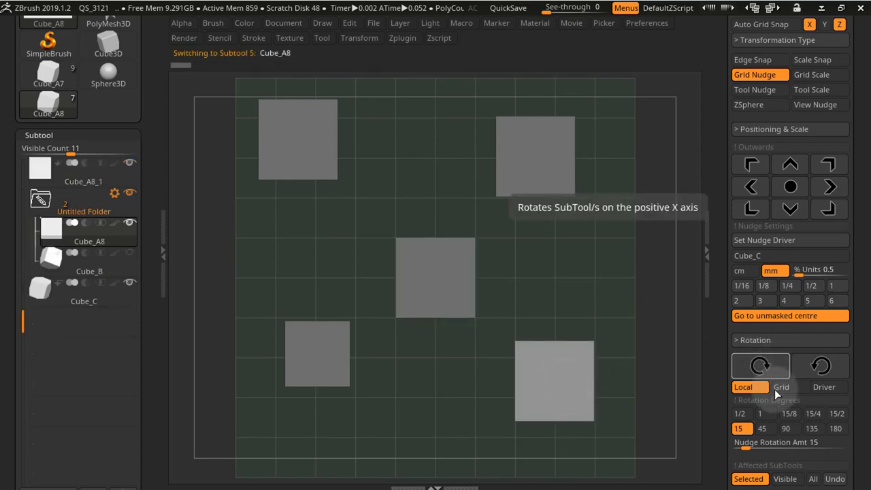
click(780, 387)
click(764, 365)
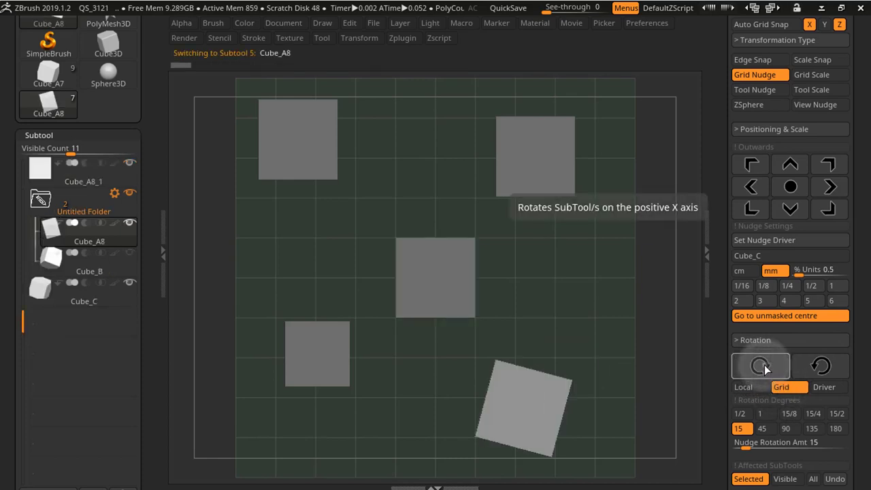
click(763, 365)
click(823, 366)
click(823, 366)
click(823, 366)
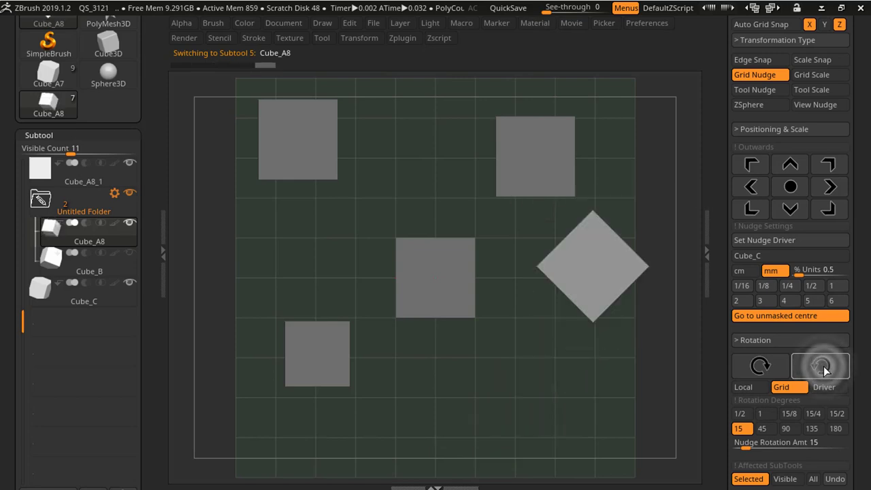
click(823, 366)
click(779, 370)
click(779, 370)
click(776, 370)
click(775, 370)
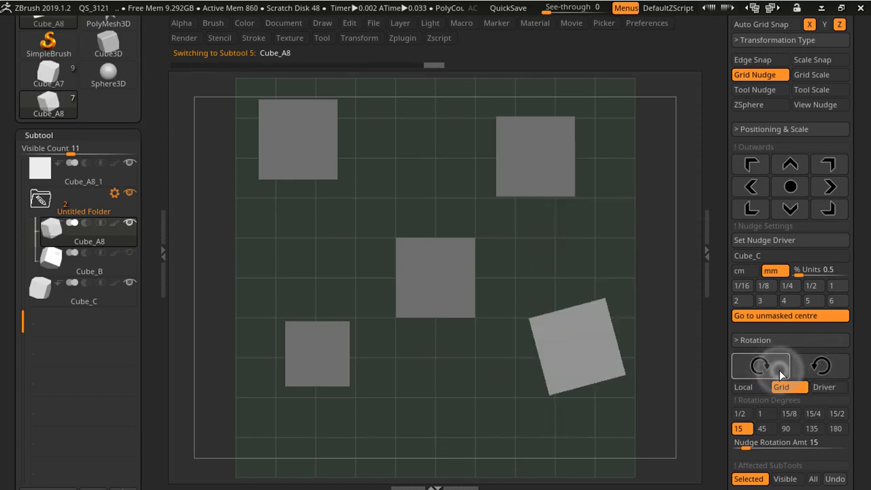
click(772, 372)
Select Cube_A7, switch the pivot to Driver, and rotate it 15° steps then back upright.
alt+click(438, 295)
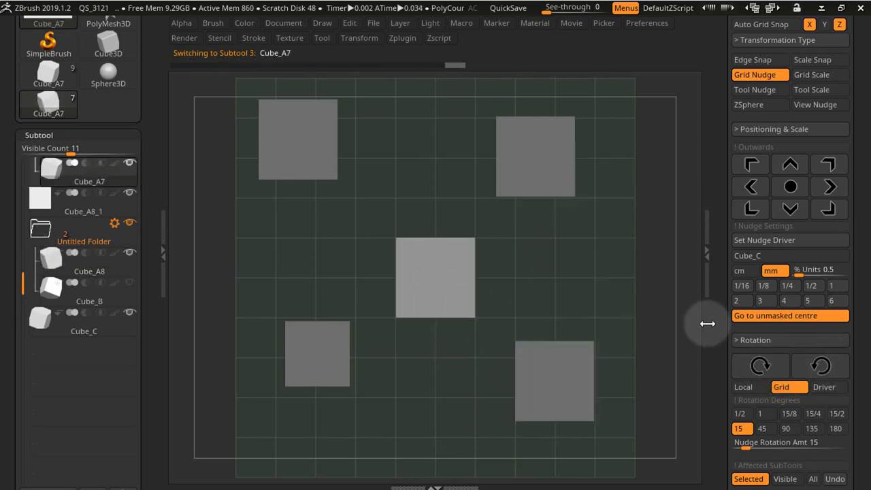
click(823, 387)
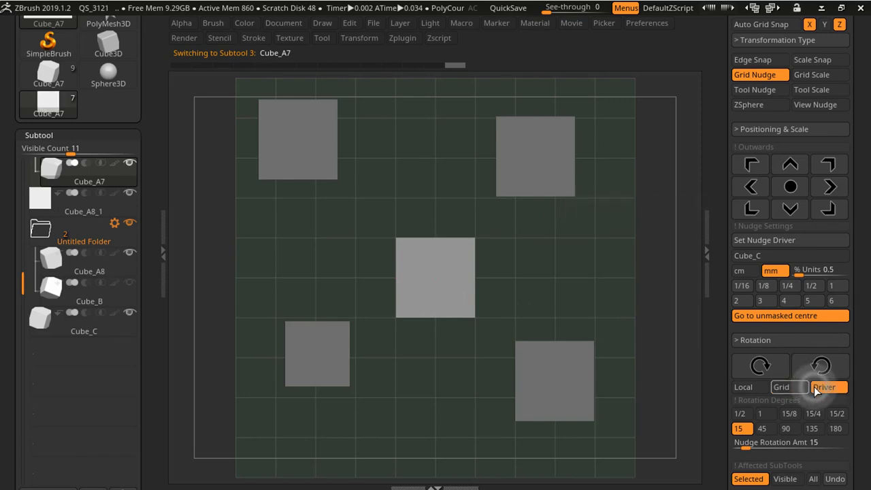
click(770, 367)
click(770, 367)
click(768, 364)
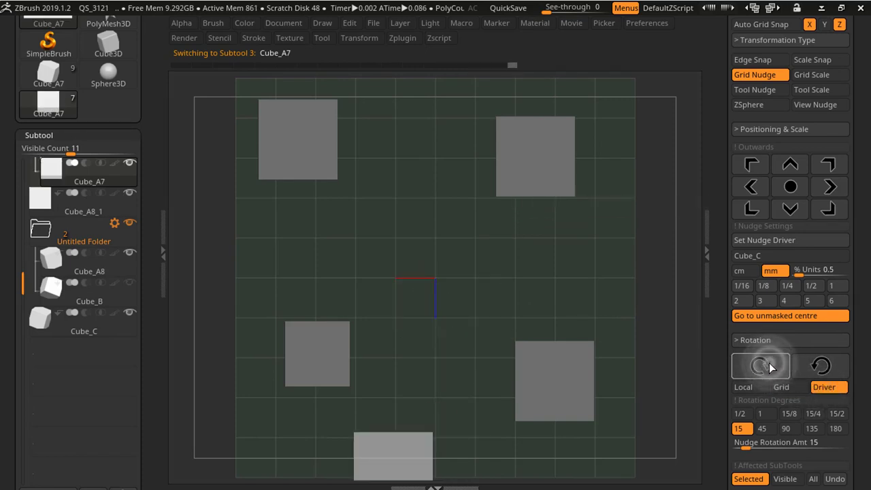
Set Affected SubTools to All and rotate all cubes backward to 45°, then forward 15°.
click(834, 478)
click(813, 478)
scroll(816, 408, down, 1)
click(824, 352)
click(823, 352)
click(824, 352)
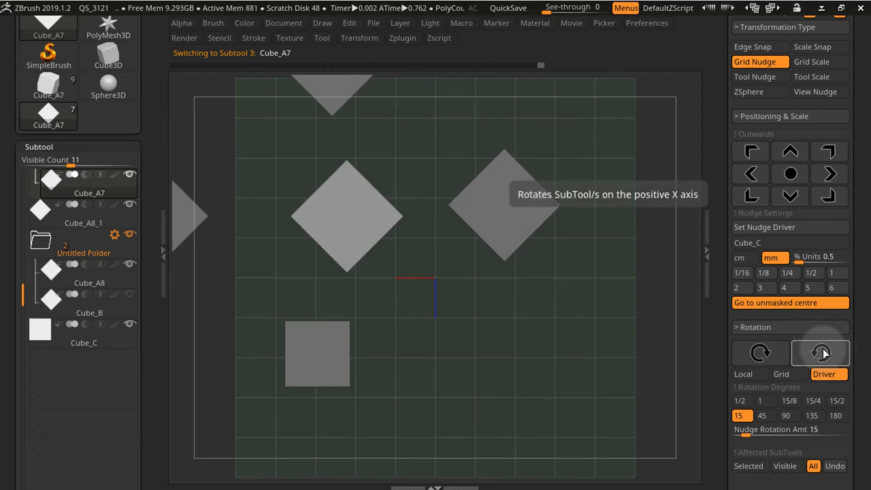
click(766, 355)
Return the cubes to axis-aligned and set the nudge Transformation Type to ZSphere.
click(767, 355)
click(767, 354)
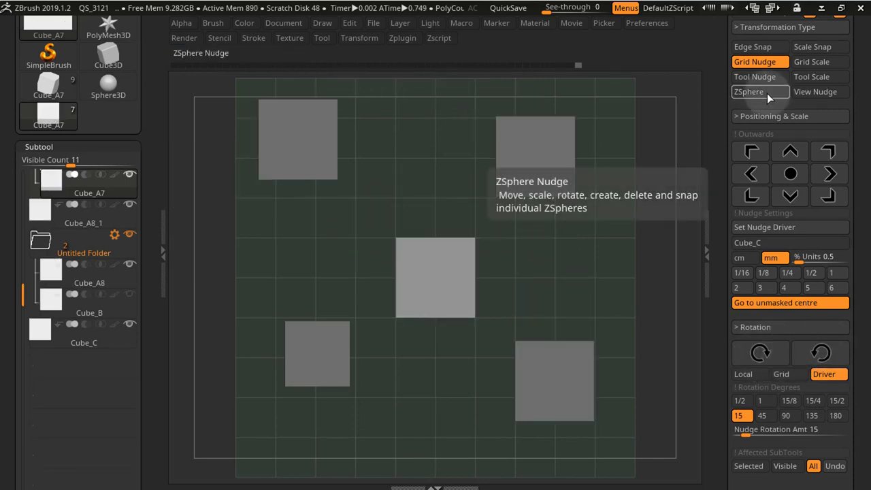
click(765, 91)
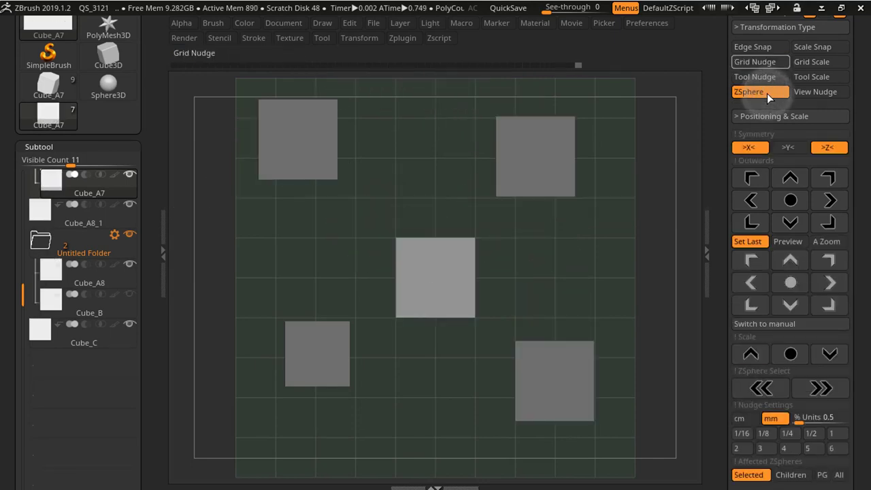
click(813, 30)
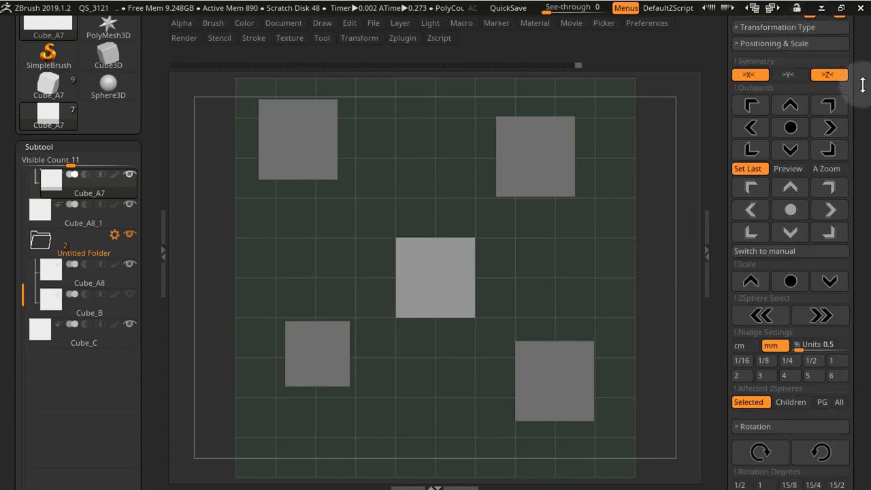
drag(857, 85, 855, 50)
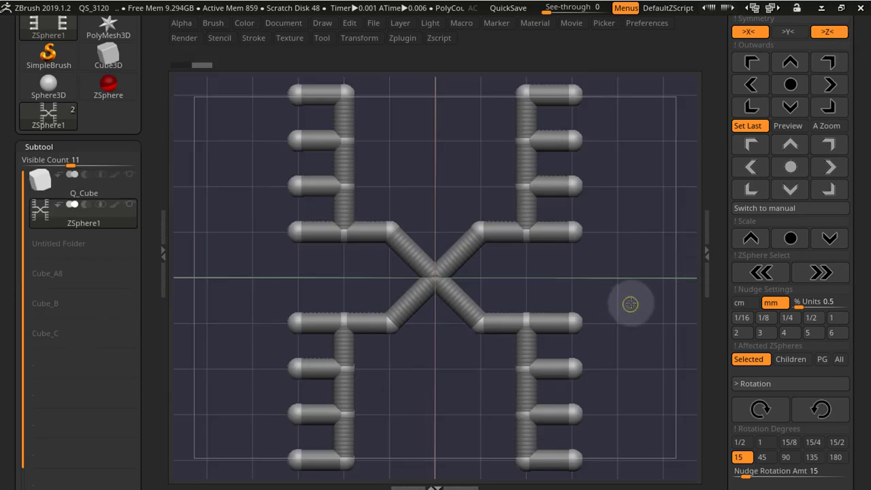
Rotate the upper ZSphere arm chain about X, switch to Left view, and tilt it back and forth.
click(777, 415)
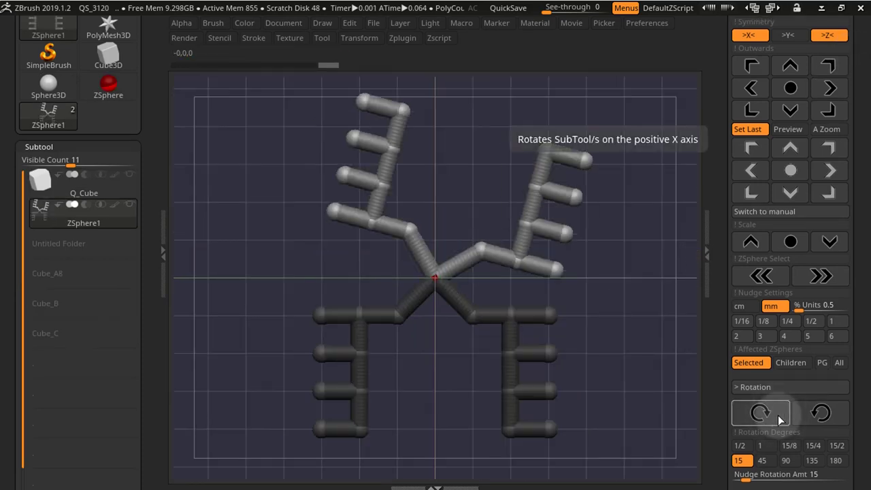
click(821, 414)
scroll(802, 204, up, 3)
click(786, 76)
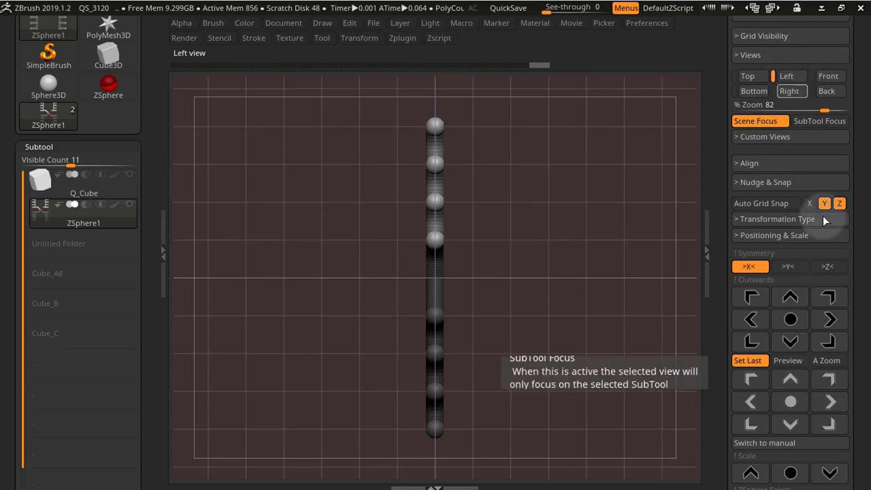
scroll(858, 364, down, 3)
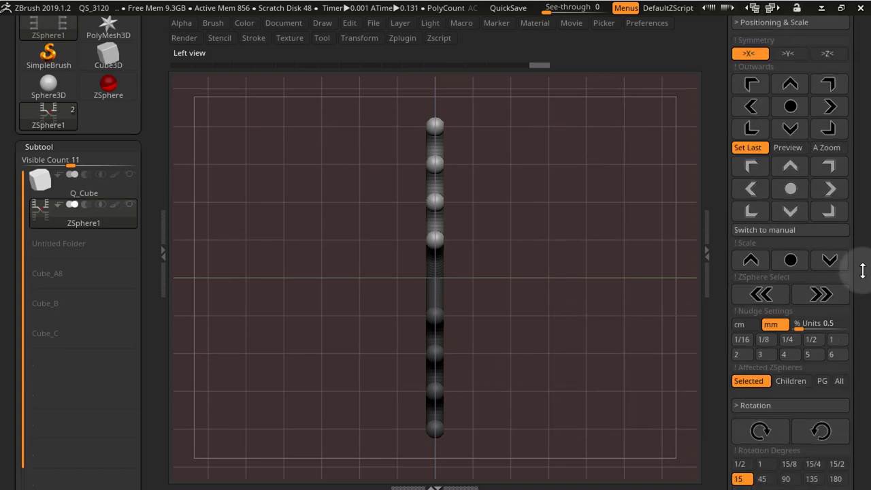
click(775, 435)
click(774, 436)
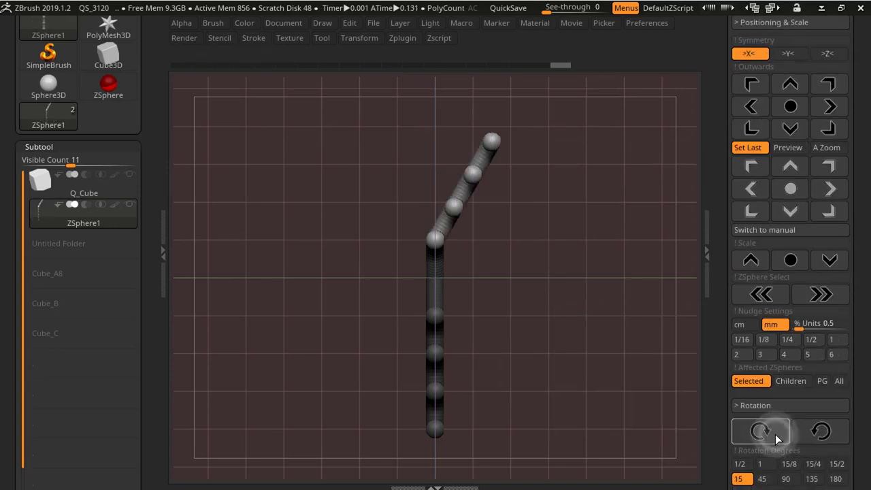
click(817, 433)
click(816, 435)
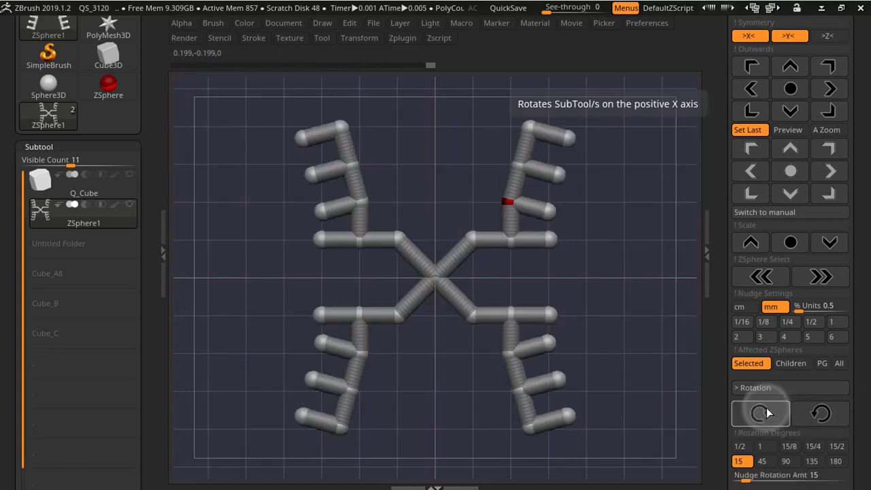
Rotate the arm chains about X until horizontal, then turn off >Y< symmetry.
click(813, 416)
click(819, 416)
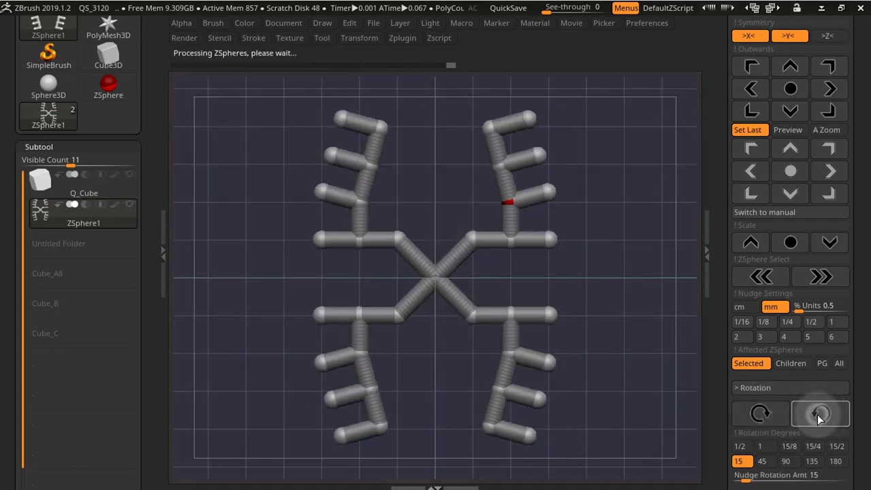
click(765, 416)
click(763, 416)
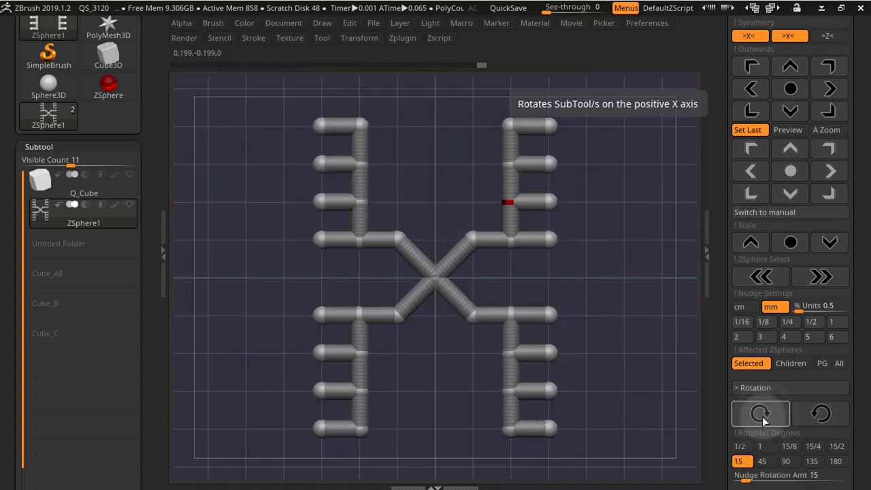
click(790, 38)
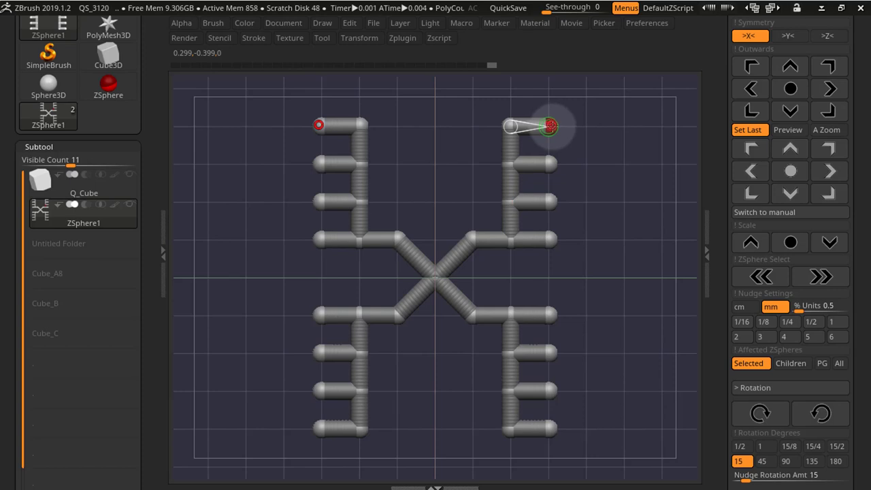
Nudge the top ZSphere outward, turn Y symmetry back on, then straighten the slanted arms horizontal.
click(832, 89)
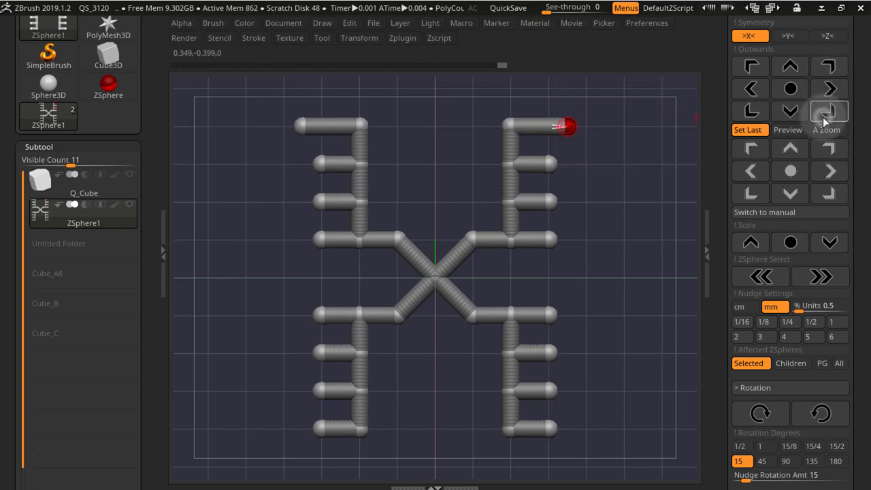
click(824, 111)
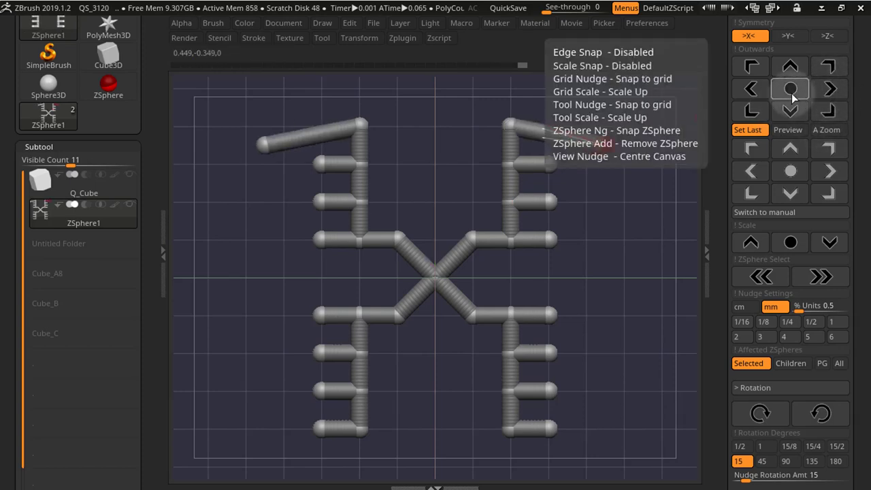
click(789, 67)
click(789, 66)
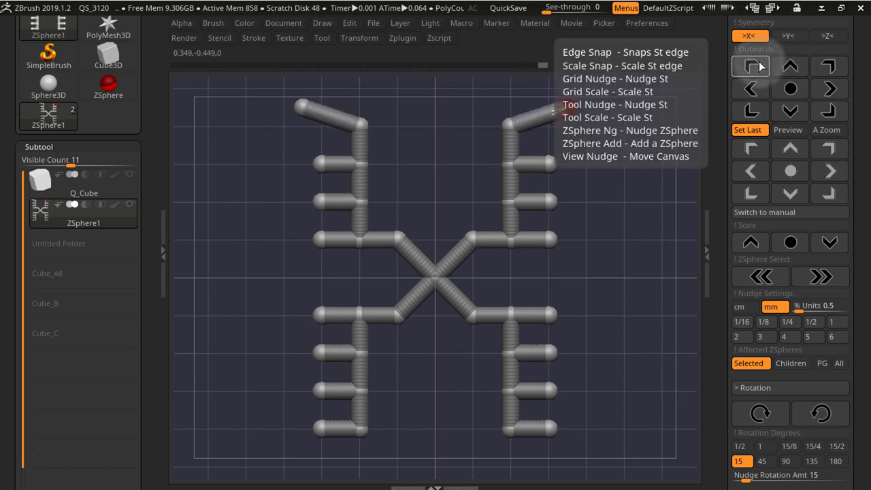
click(787, 35)
click(790, 89)
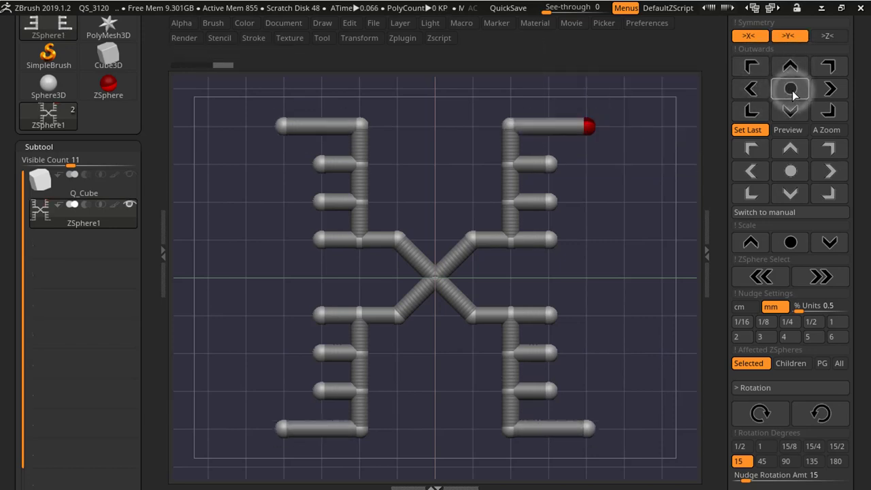
click(751, 89)
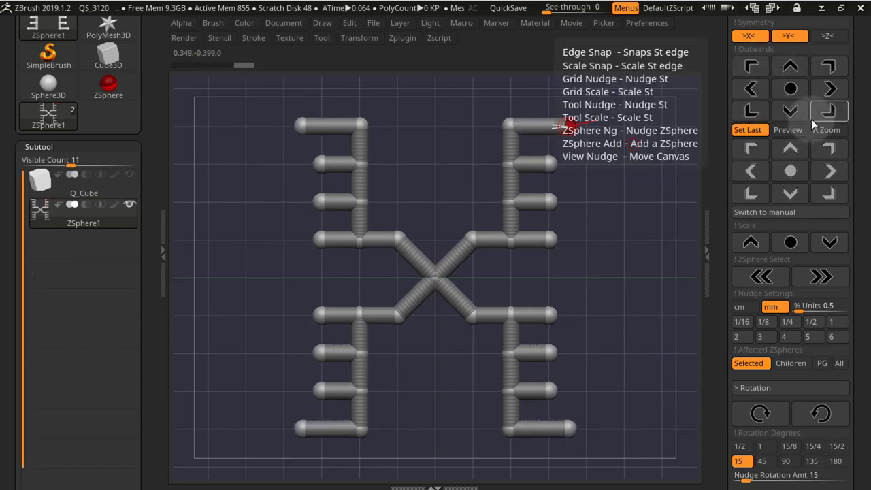
With auto-fit on, nudge the outer ZSpheres in and out to level the arms, then show polygroup colours.
click(777, 91)
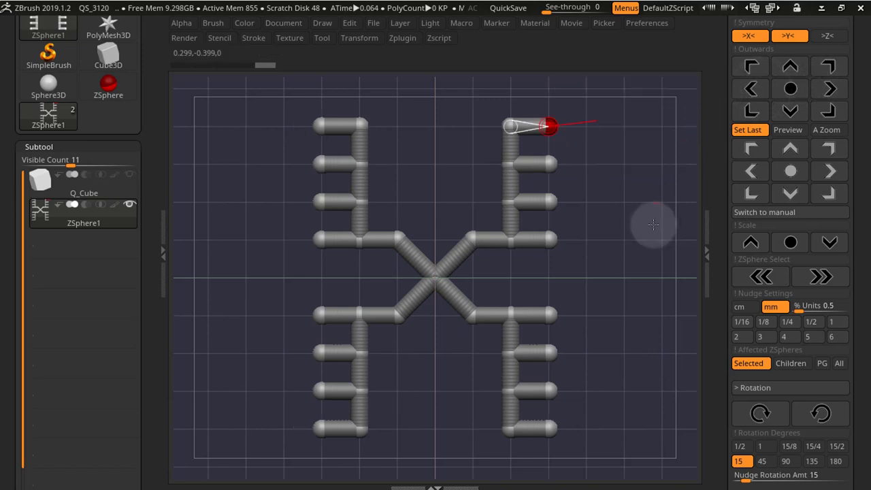
click(834, 131)
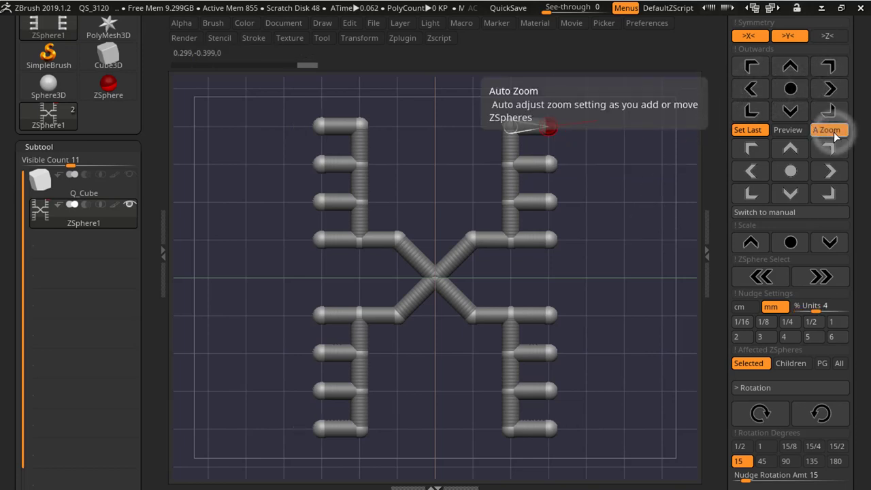
click(831, 89)
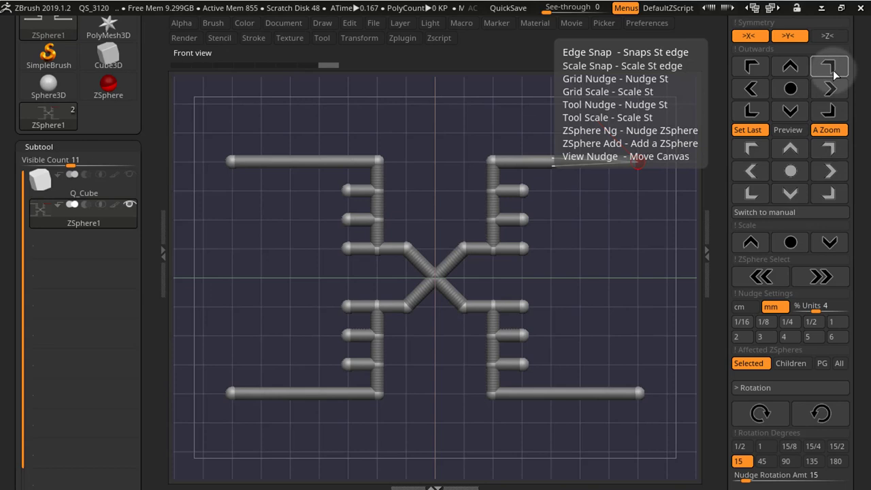
click(834, 75)
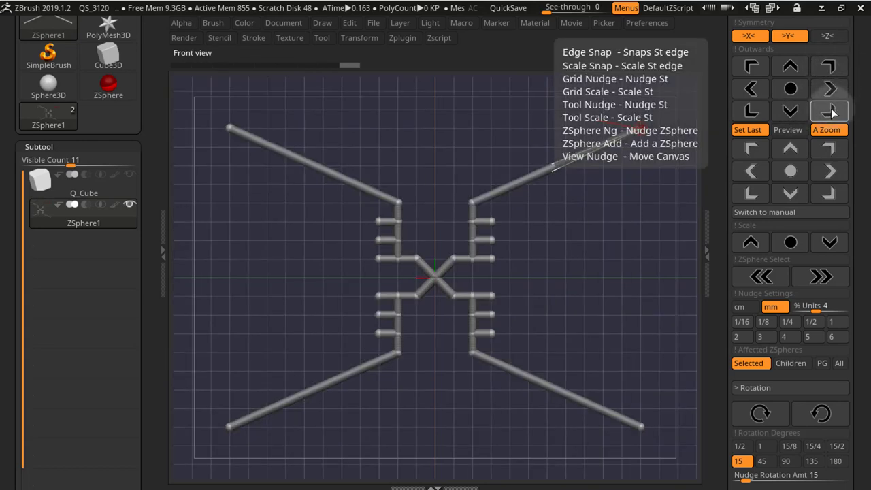
click(798, 117)
click(760, 91)
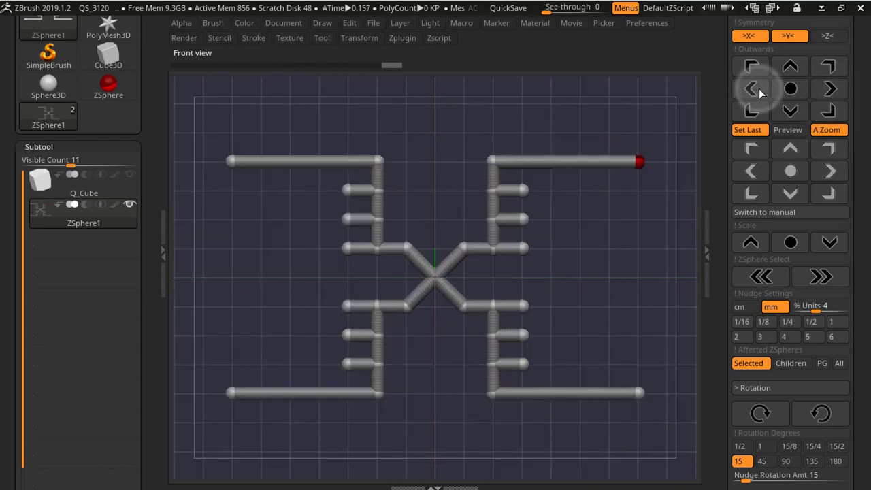
Set Affected ZSpheres to Children, nudge the side chains out and back, and turn off X mirroring.
click(788, 363)
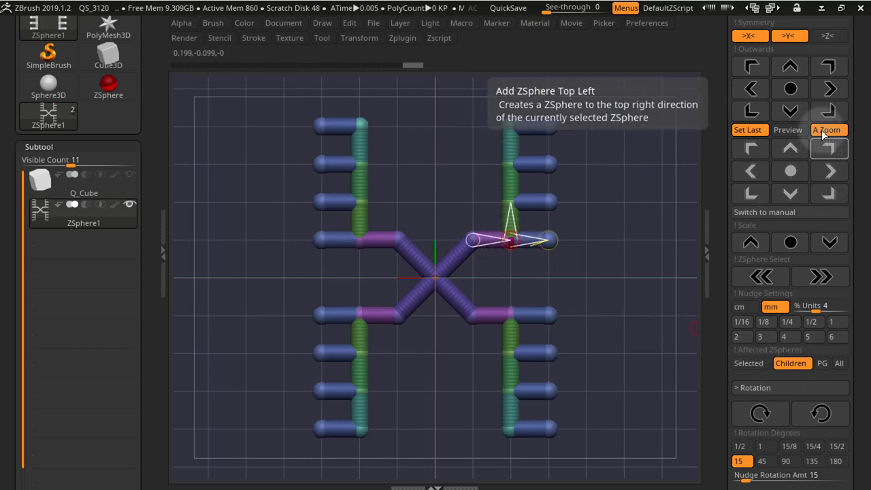
click(831, 90)
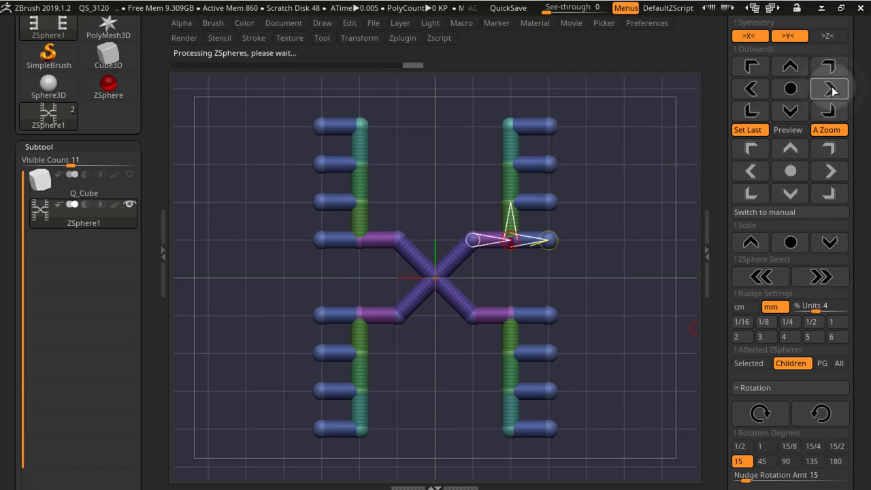
click(764, 91)
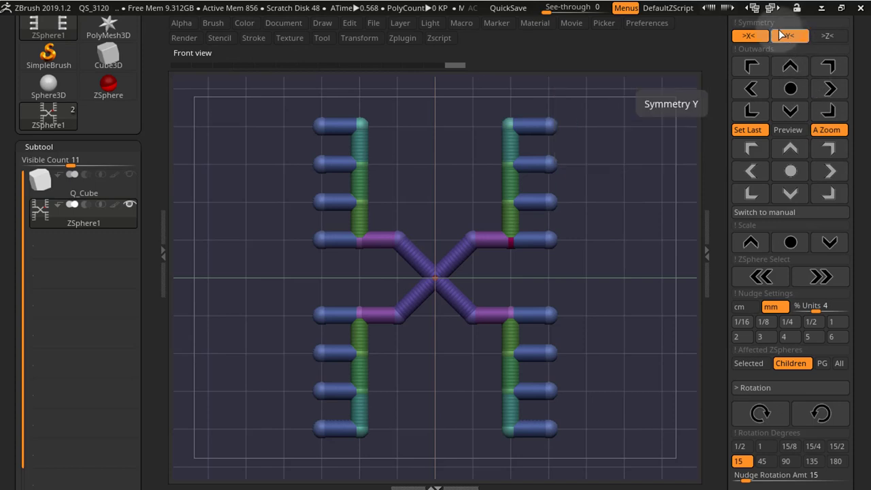
click(749, 35)
Switch Affected ZSpheres to PG and nudge the selected polygroup up, down and up again.
click(821, 363)
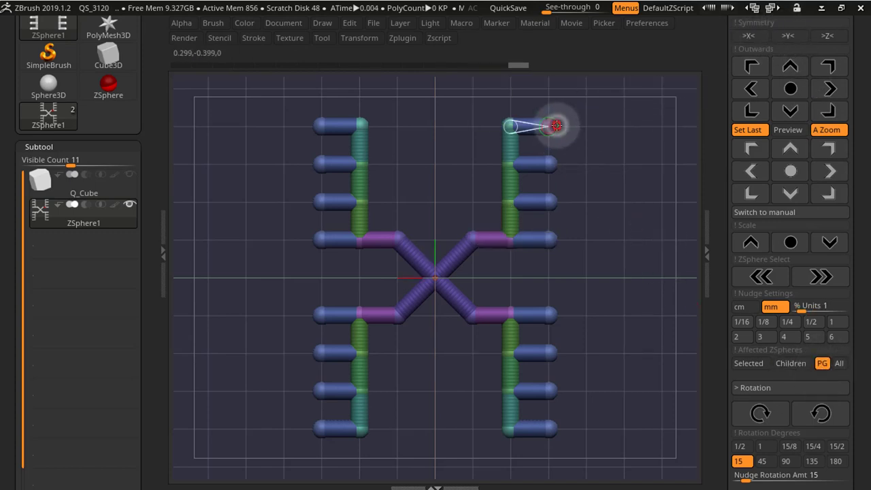
click(794, 74)
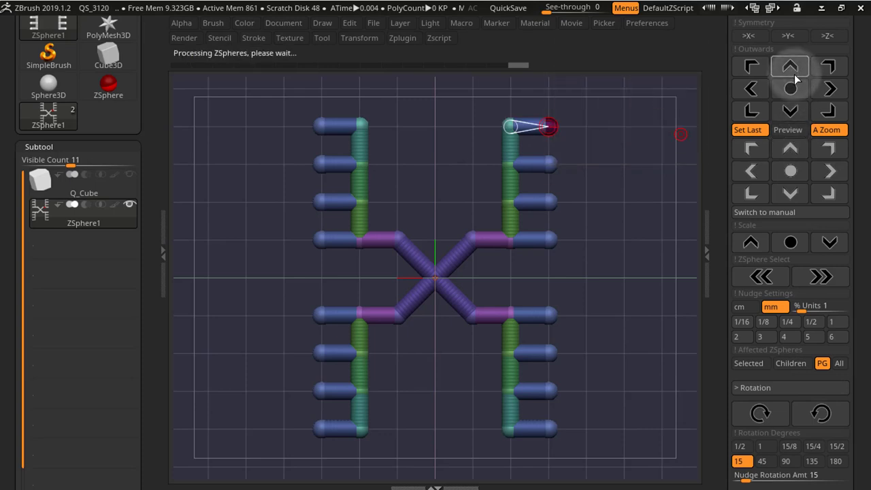
click(798, 120)
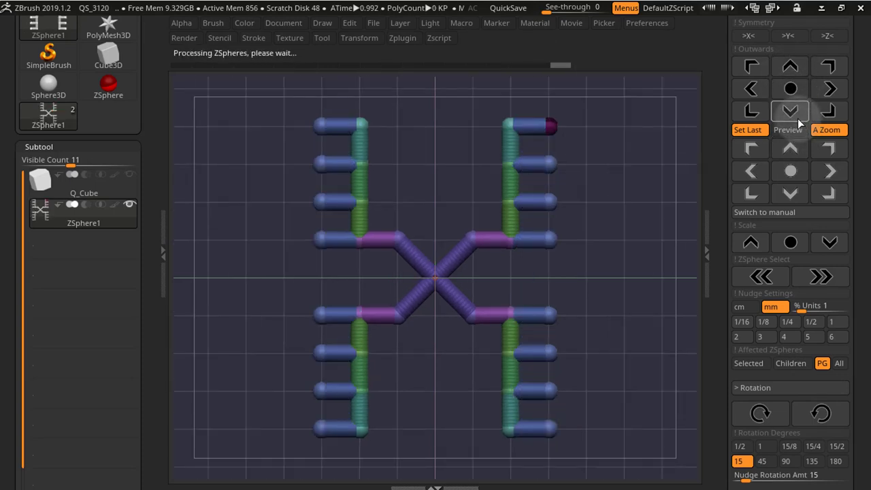
click(796, 71)
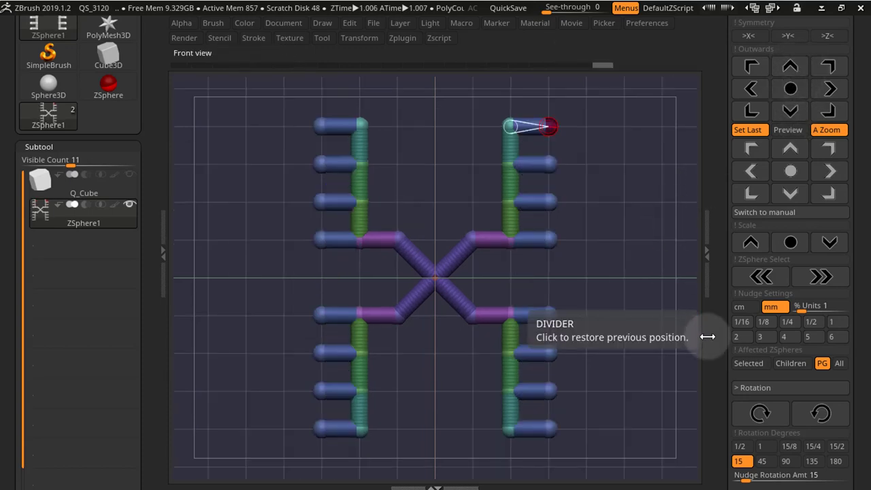
Switch Affected ZSpheres to All, nudge the rig down and back symmetric, then clear to one root ZSphere.
click(839, 363)
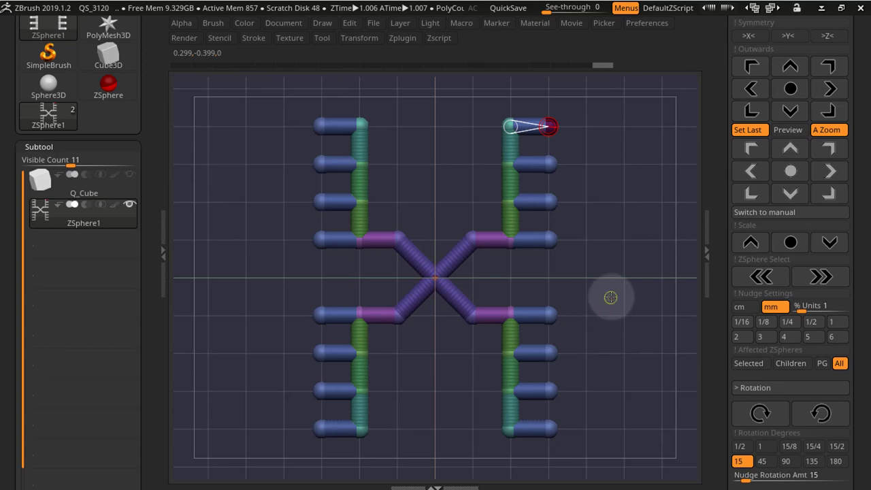
click(790, 119)
click(790, 76)
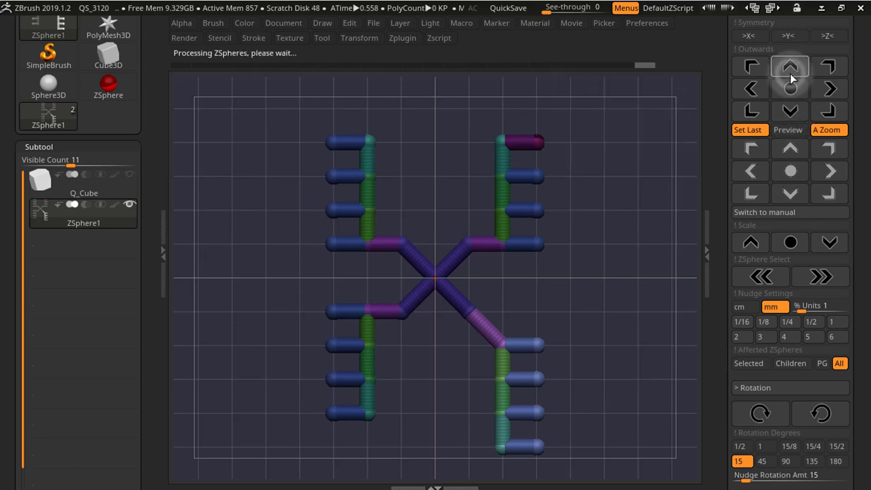
click(791, 172)
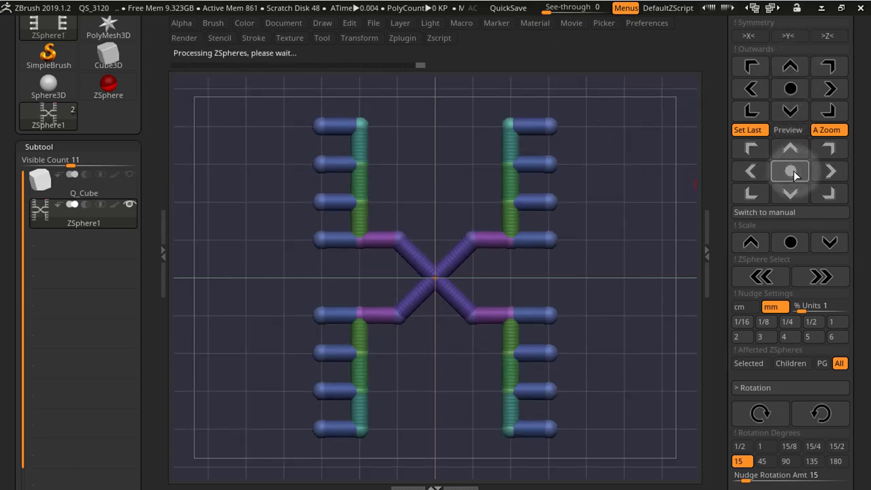
Add a mirrored X of ZSpheres and extend its arms with horizontal, vertical and diagonal segments.
click(828, 147)
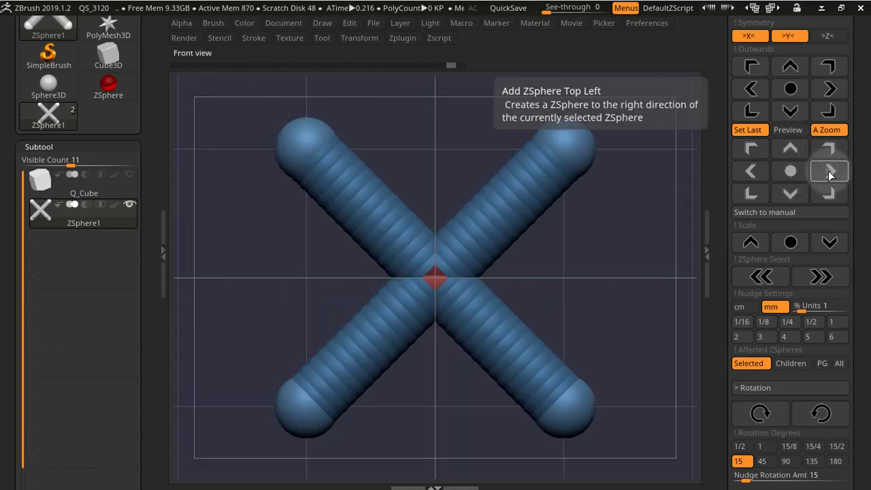
click(827, 173)
click(797, 152)
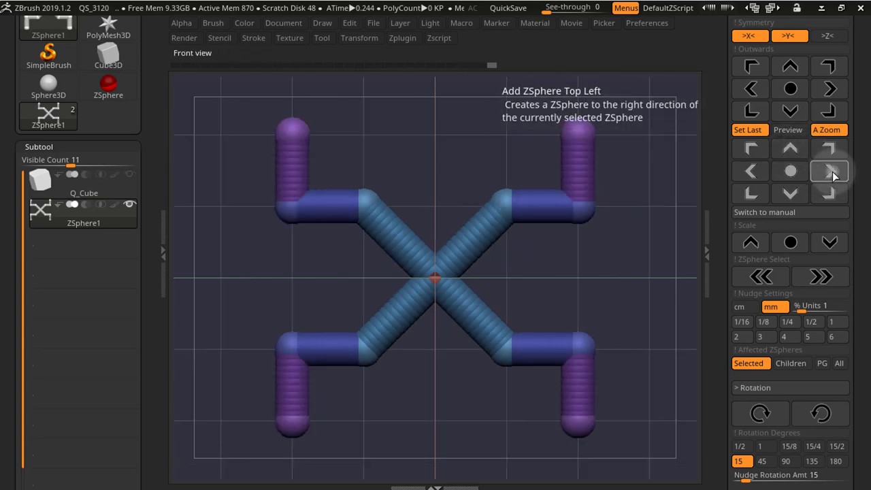
click(831, 172)
click(832, 195)
click(831, 170)
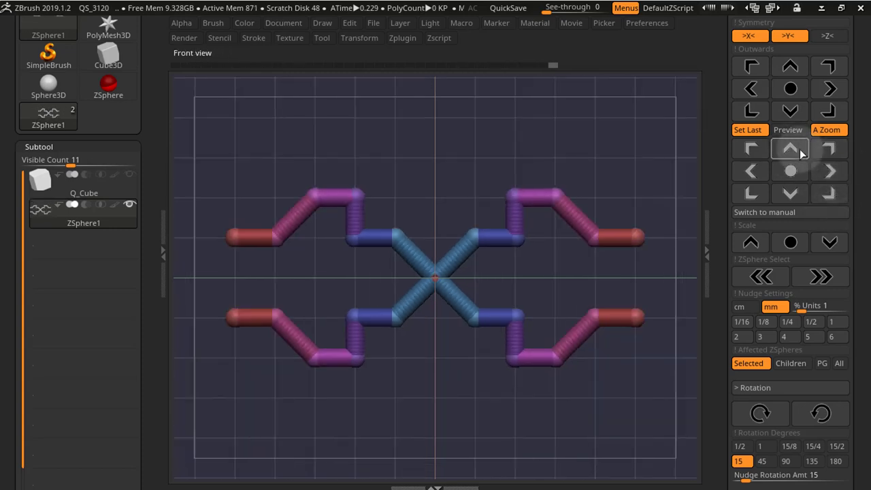
Add upward, diagonal and inward segments to close the ornamental frame, and make scaling affect all ZSpheres.
click(797, 146)
click(756, 148)
click(788, 150)
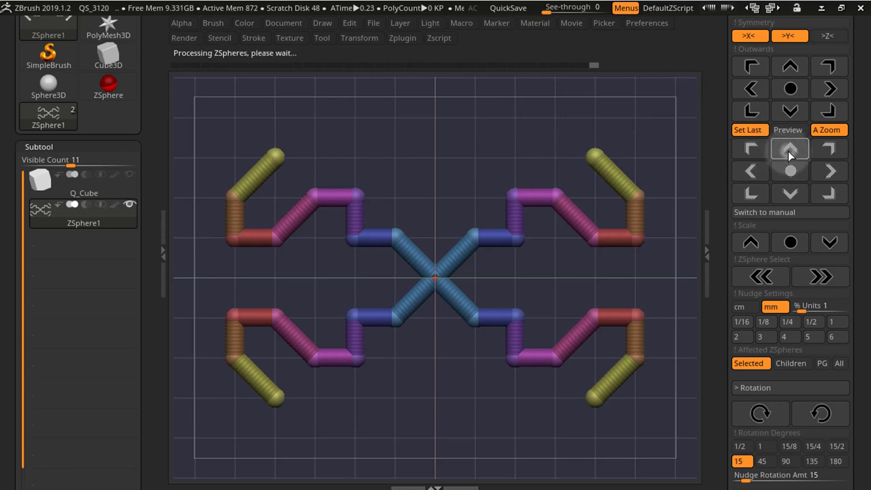
click(748, 170)
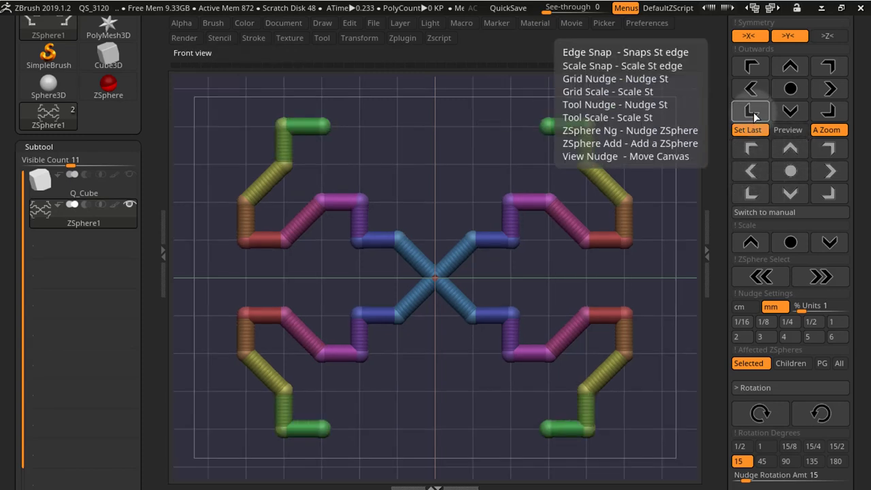
click(750, 191)
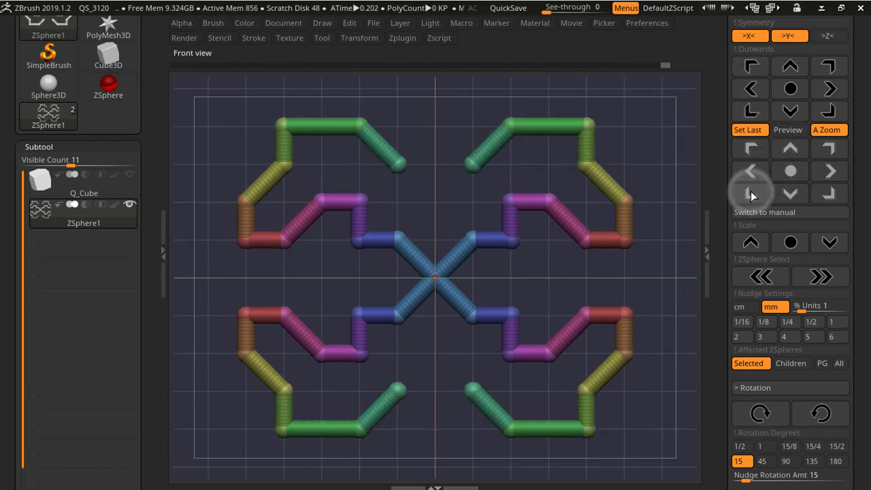
click(759, 244)
Scale the frame's ZSpheres up into thick tubes, then back down to slim, even tubes.
click(829, 244)
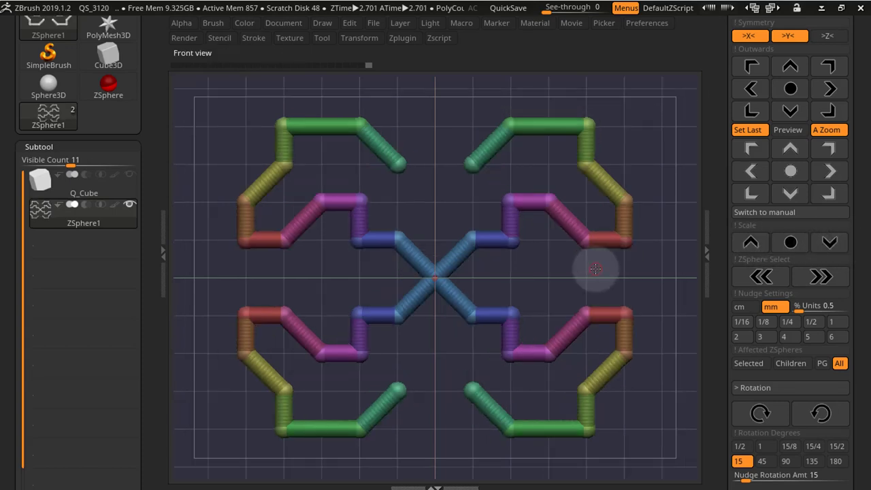
click(790, 242)
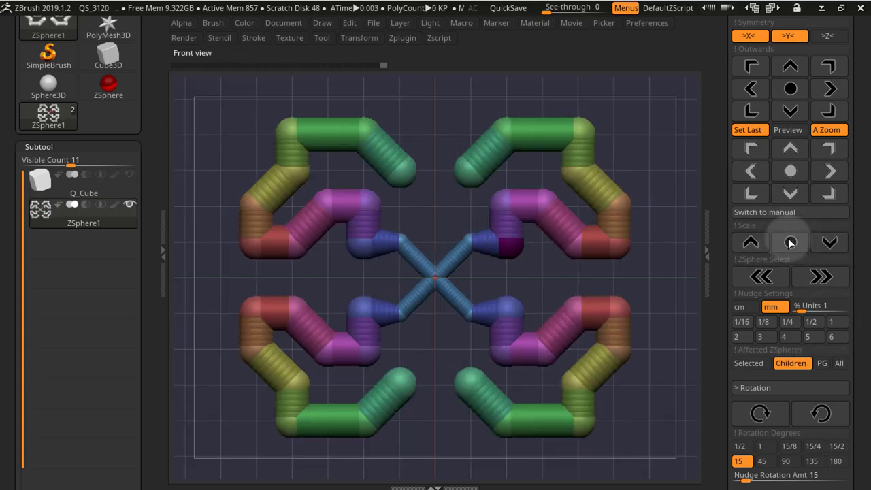
click(827, 245)
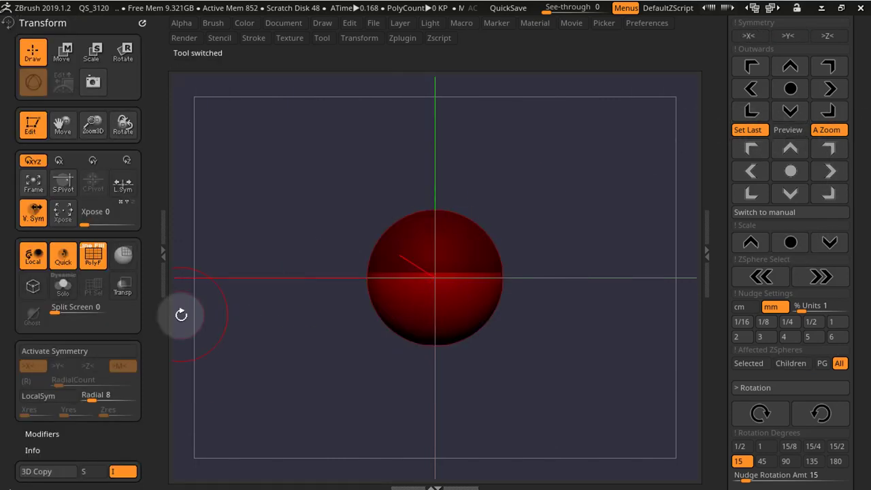
Turn on Y-axis radial symmetry with count 8 and draw a ring of eight child ZSpheres.
click(120, 351)
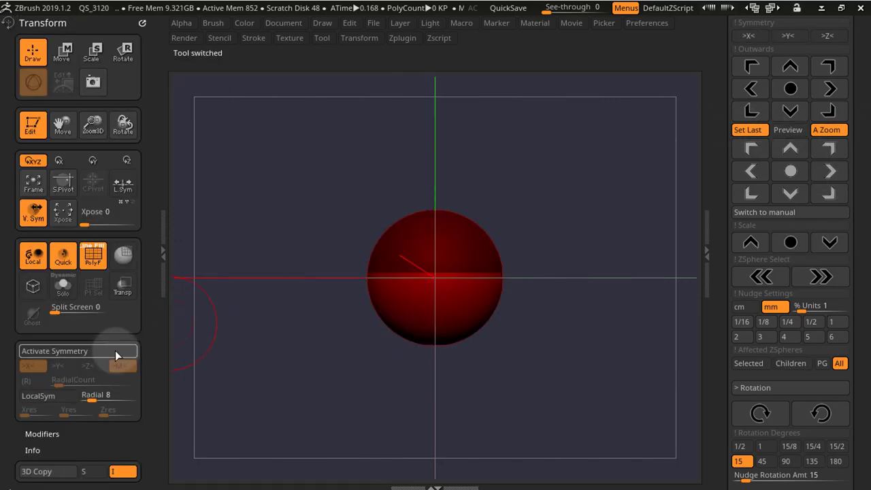
click(26, 380)
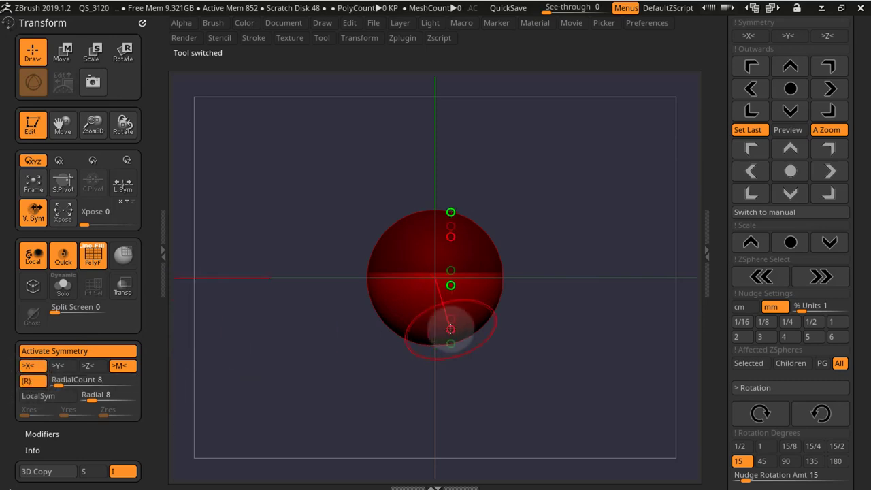
drag(231, 337, 243, 327)
click(58, 365)
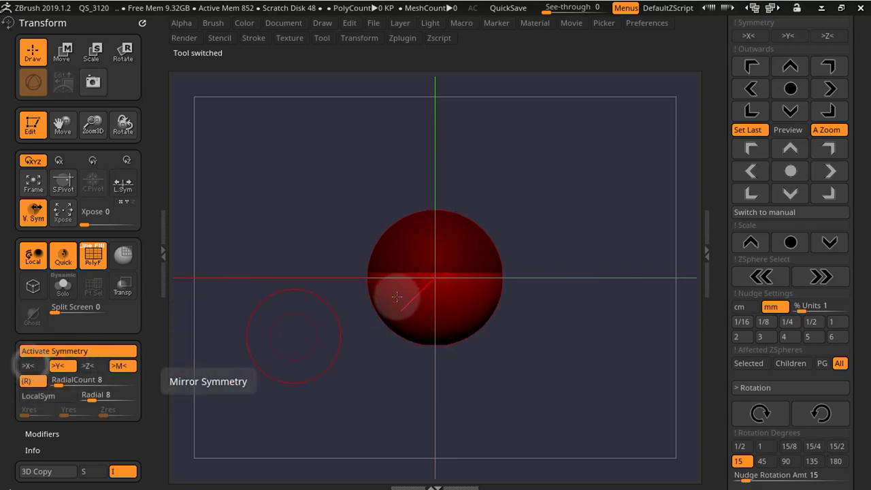
drag(498, 277, 578, 278)
key(w)
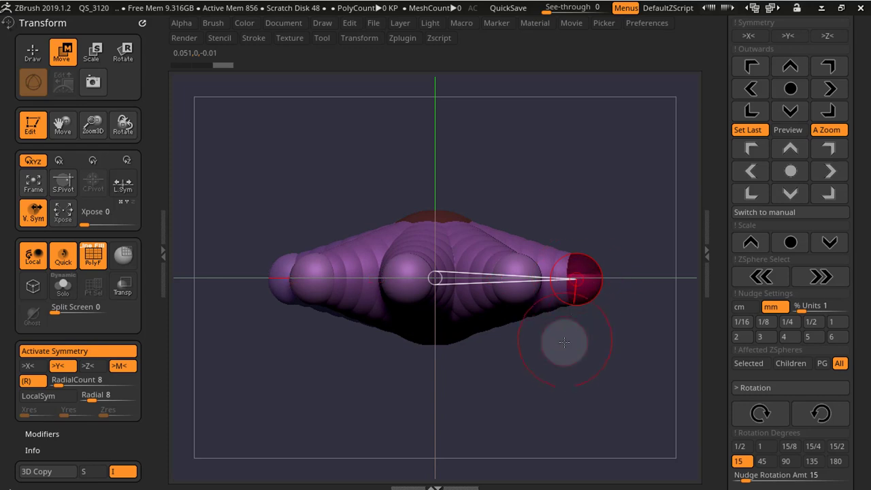
Grow green ZSphere columns upward and downward from each of the eight ring spheres.
click(751, 149)
click(791, 149)
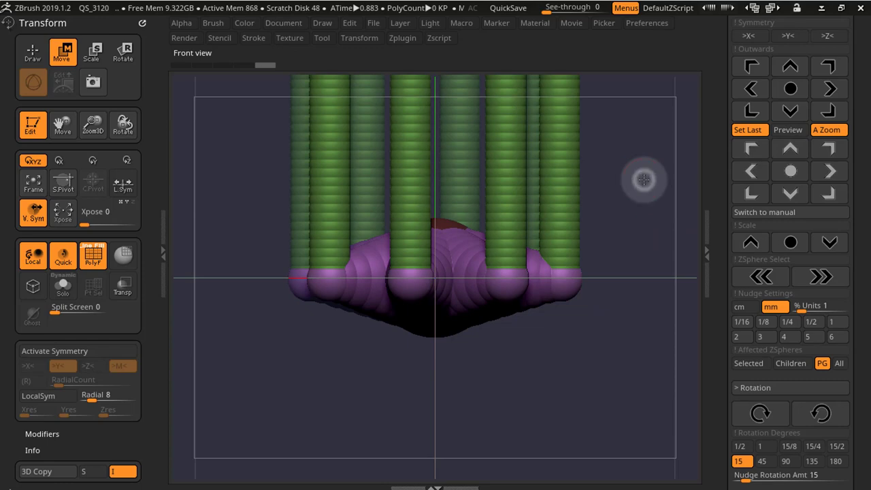
drag(644, 178, 641, 295)
drag(648, 265, 602, 311)
click(790, 194)
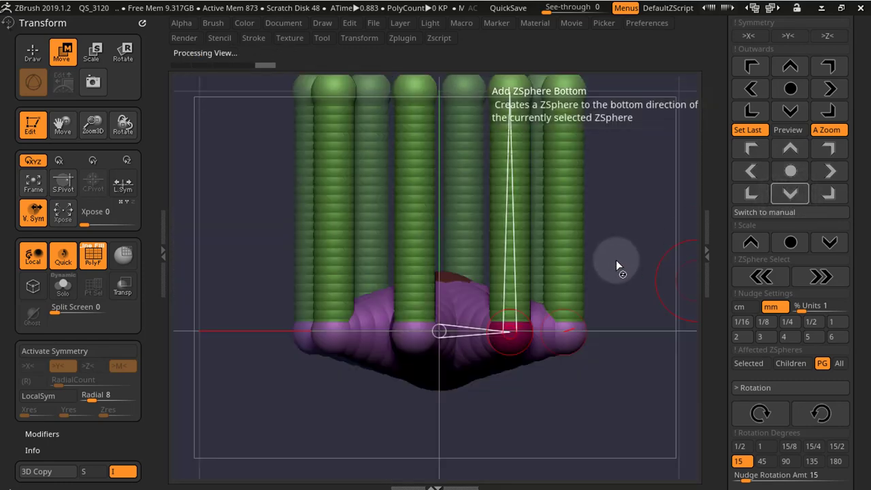
mouse_move(616, 266)
mouse_down()
mouse_move(565, 305)
mouse_move(611, 274)
mouse_up()
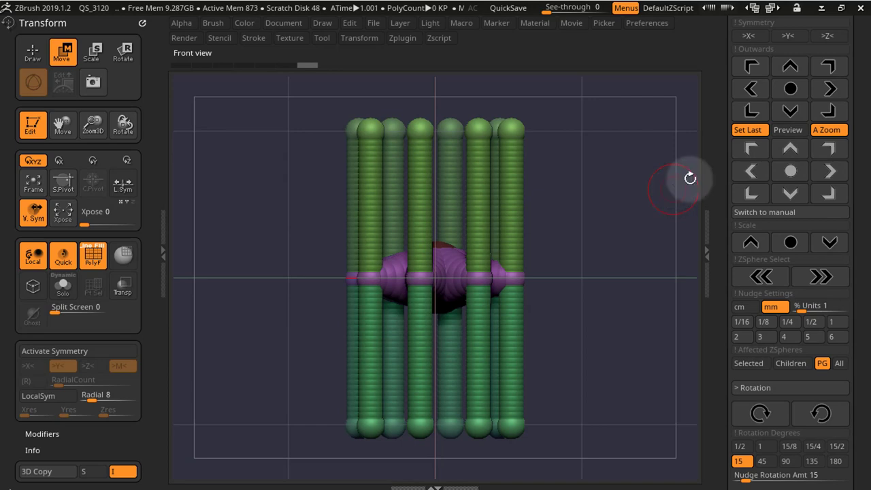
Turn on the adaptive skin preview, raise its density, and set G Radial to 4.
click(788, 130)
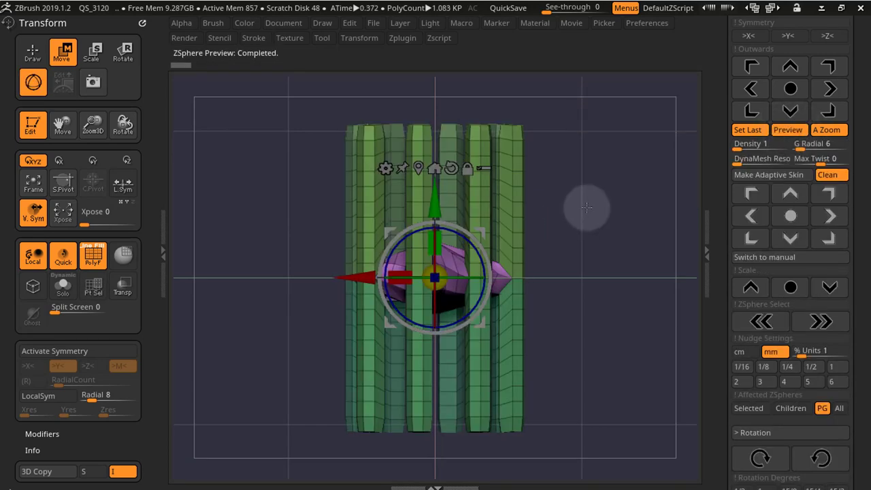
drag(583, 216, 587, 258)
click(740, 145)
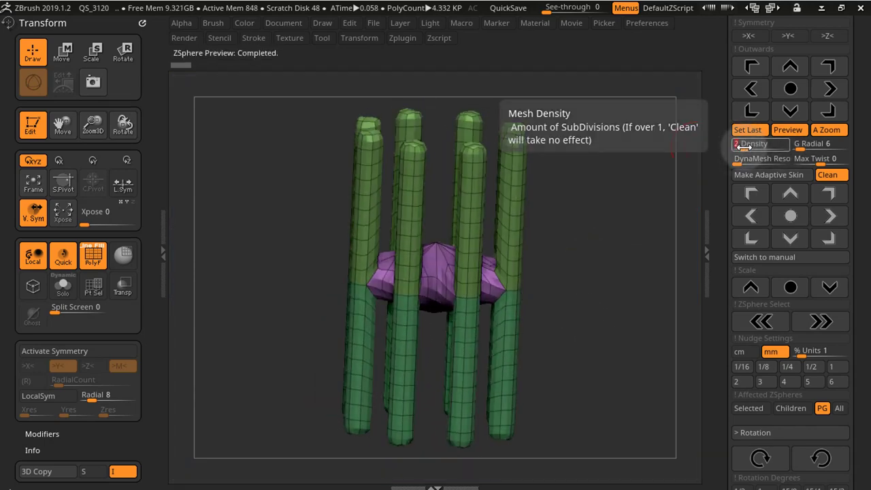
click(819, 143)
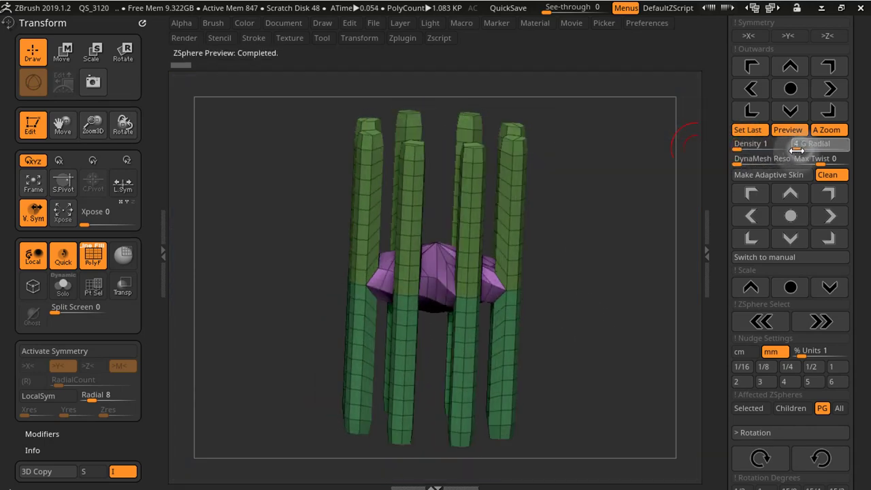
text(4)
drag(592, 224, 615, 225)
Generate an adaptive skin subtool from the ZSpheres, then delete the Skin_ZSphere2 subtool.
click(758, 174)
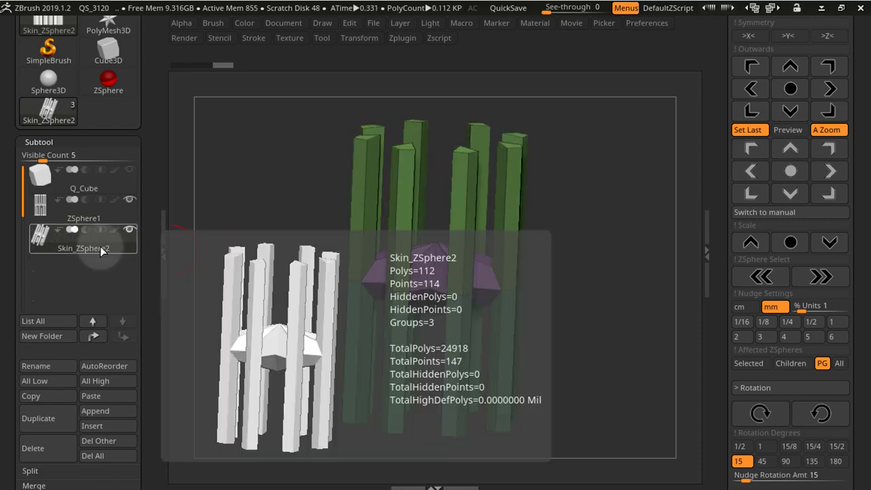
drag(616, 277, 592, 259)
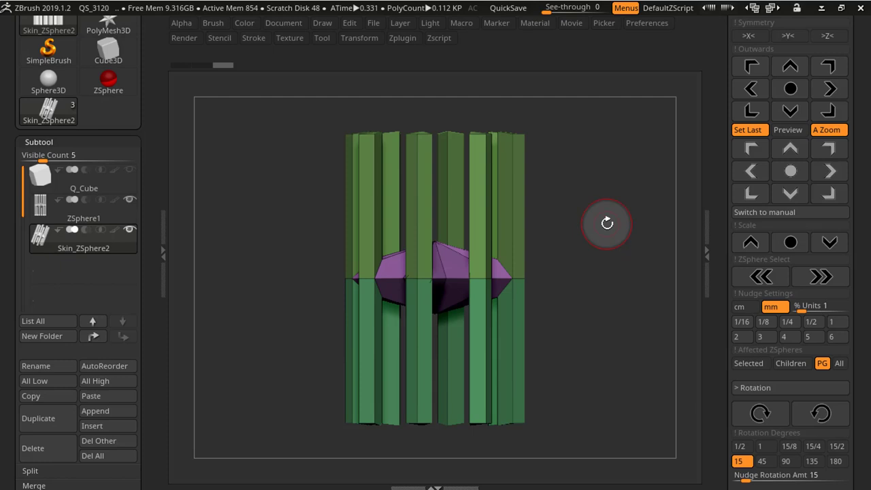
click(62, 446)
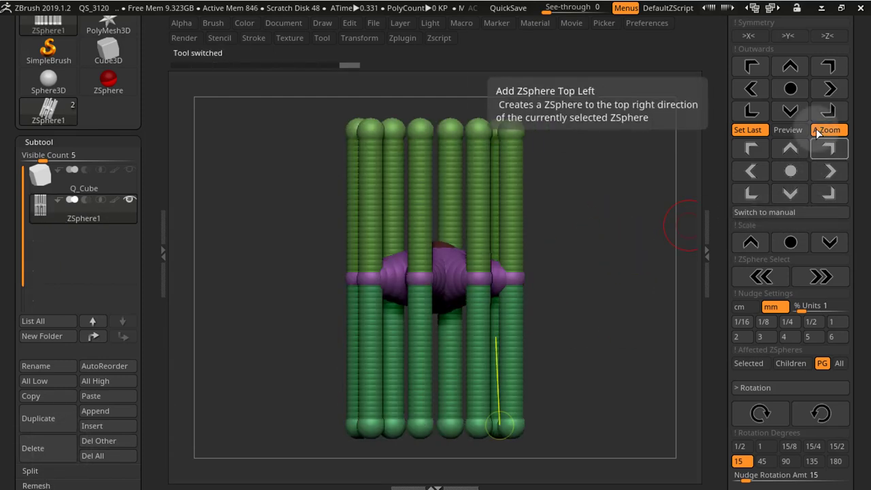
Show the skin preview in front view and add right, down-right and down segments to the top pipe.
click(788, 129)
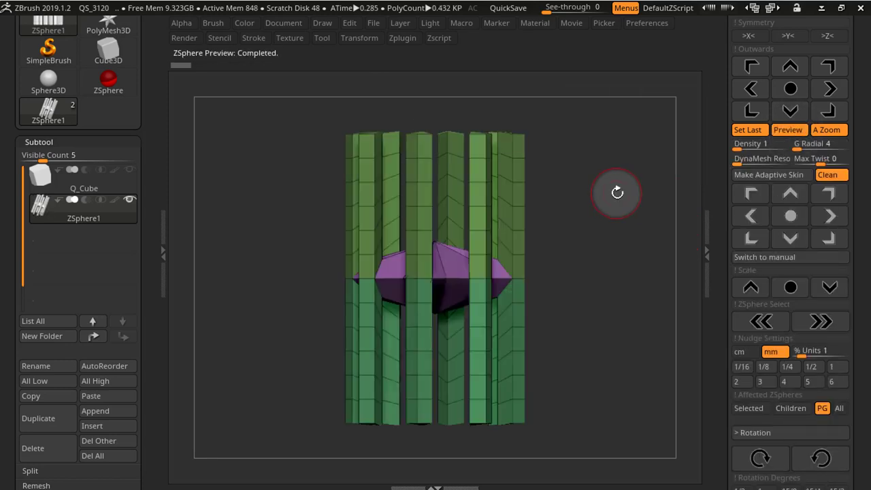
click(793, 218)
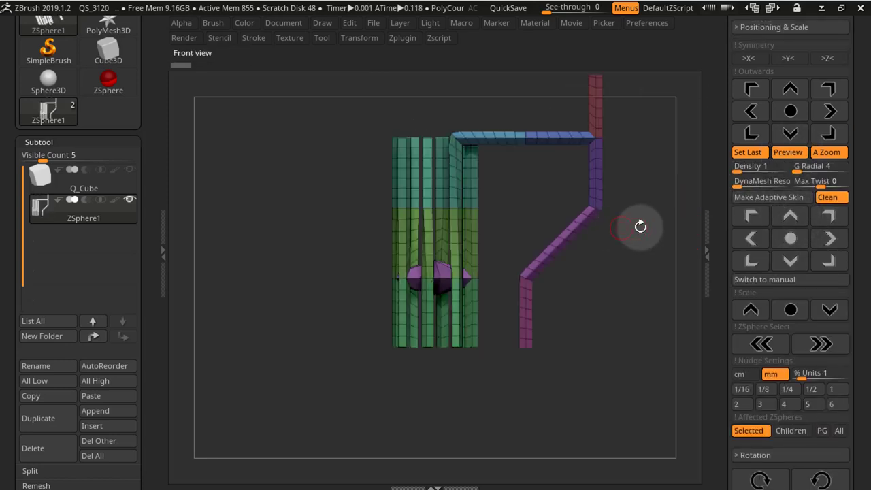
alt+drag(640, 226, 564, 287)
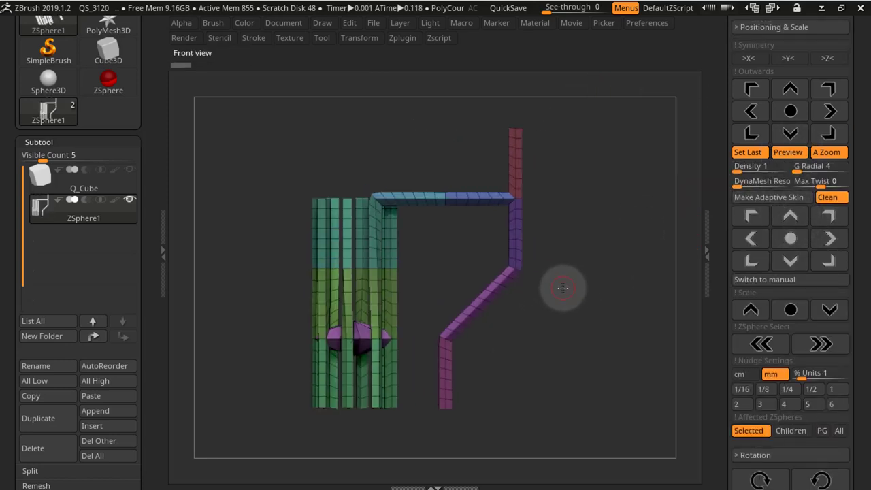
click(839, 249)
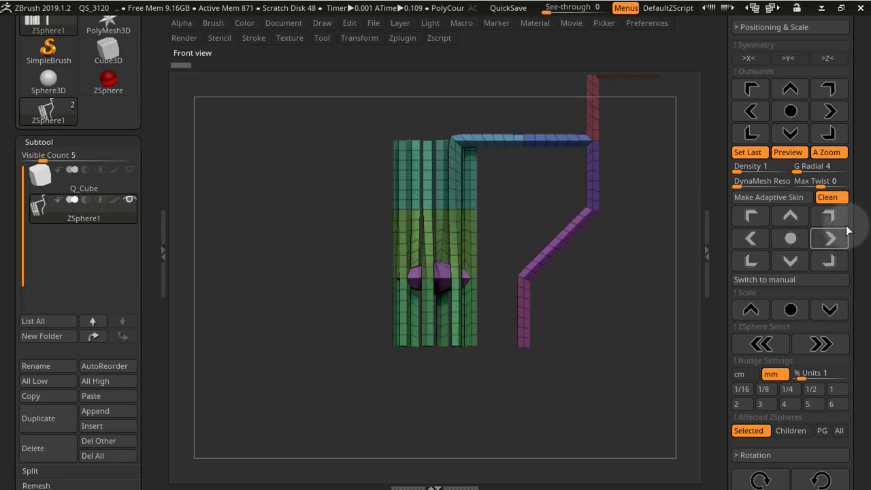
click(826, 151)
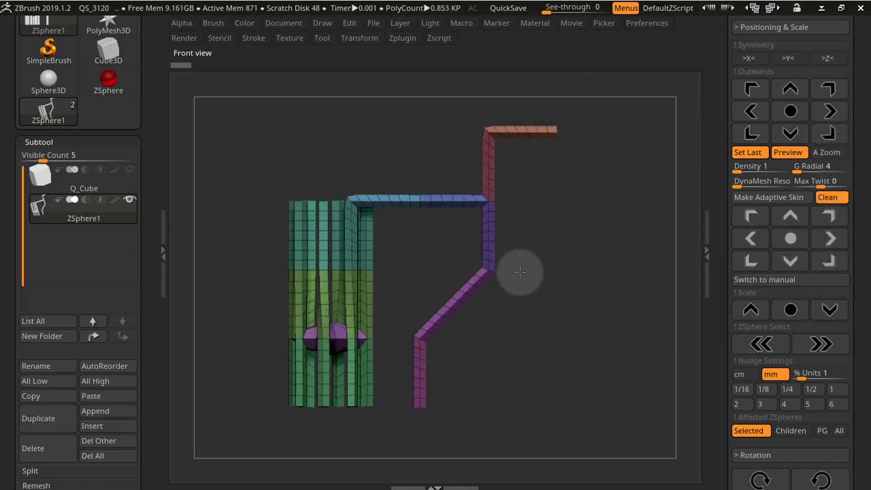
click(828, 261)
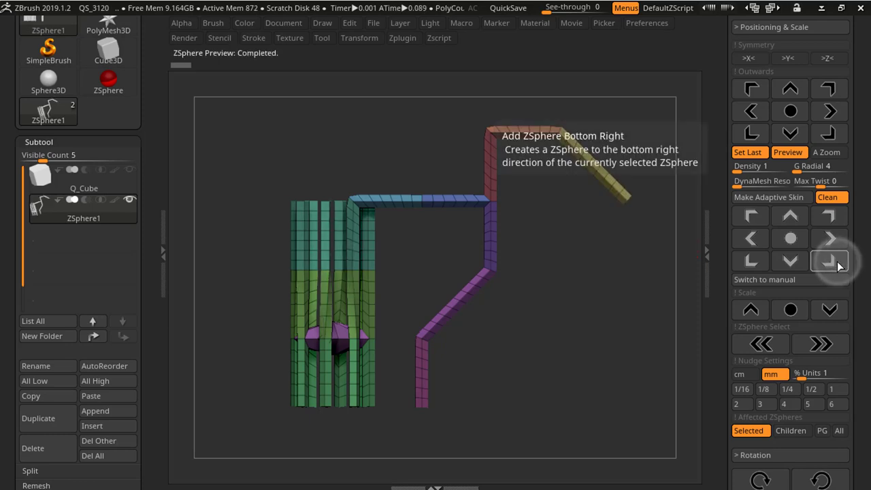
click(789, 261)
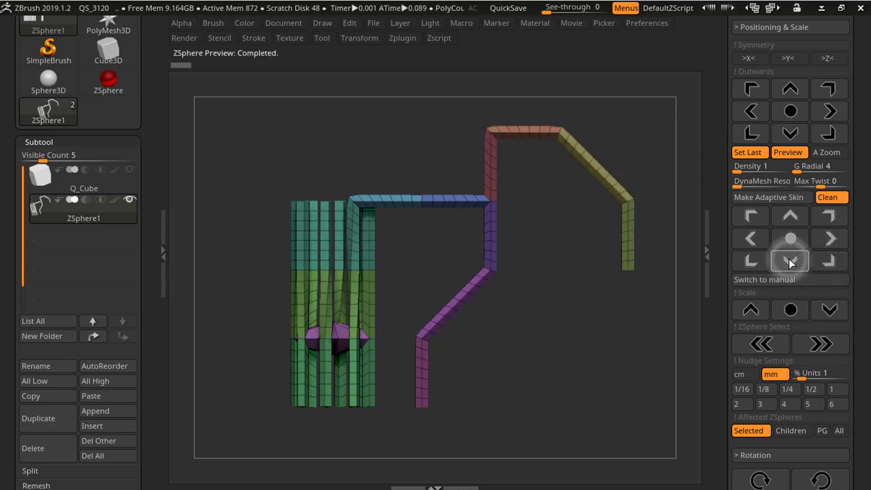
click(776, 345)
click(776, 345)
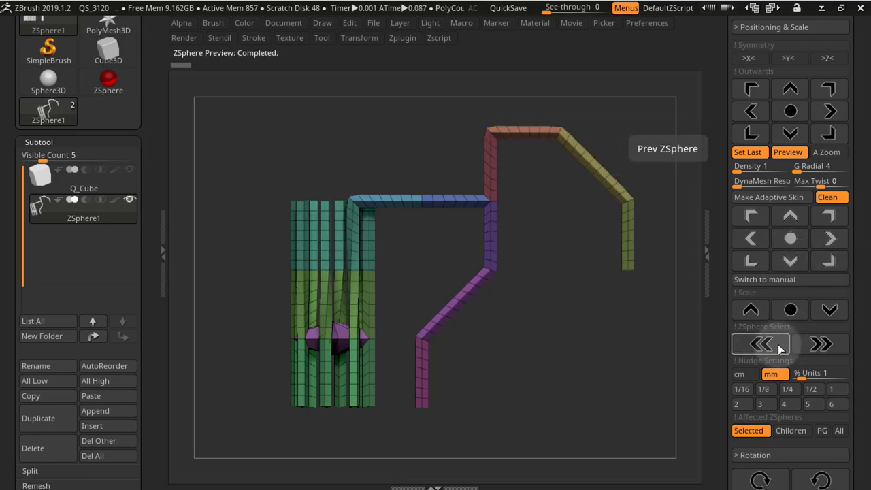
Set nudge units to 0.5 and add up, up-left, left and down-left segments from the corner.
click(811, 389)
click(792, 217)
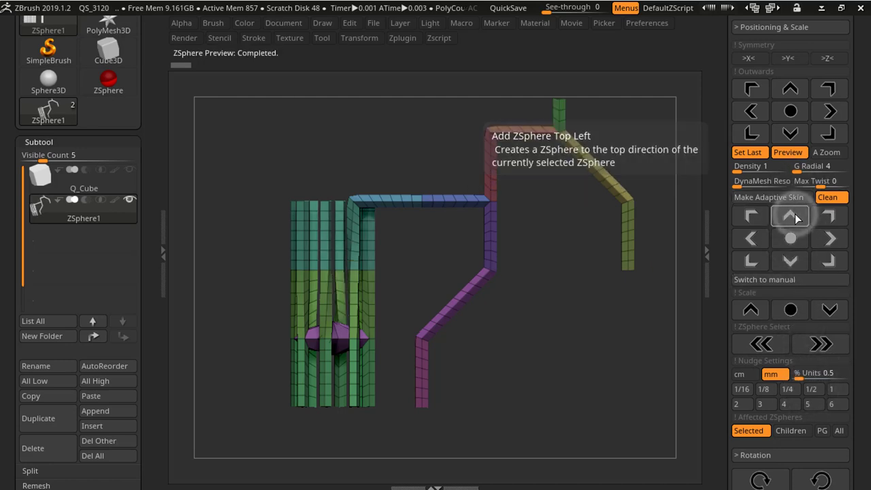
click(752, 217)
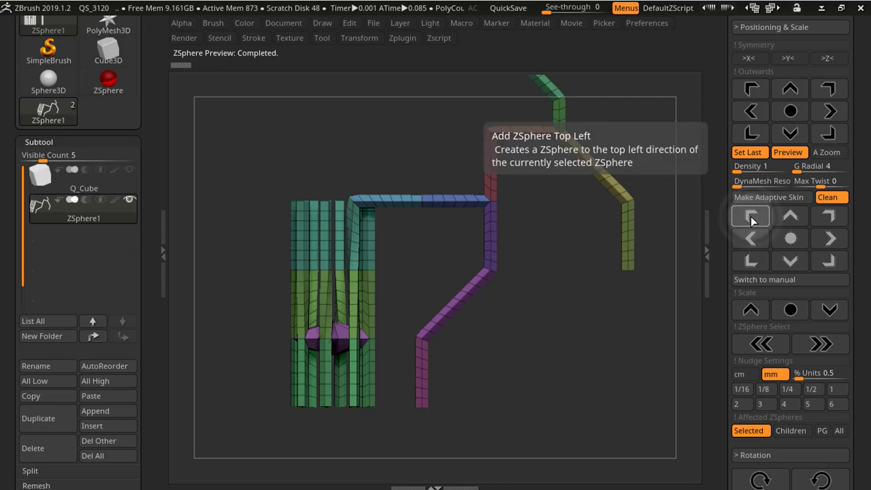
click(748, 239)
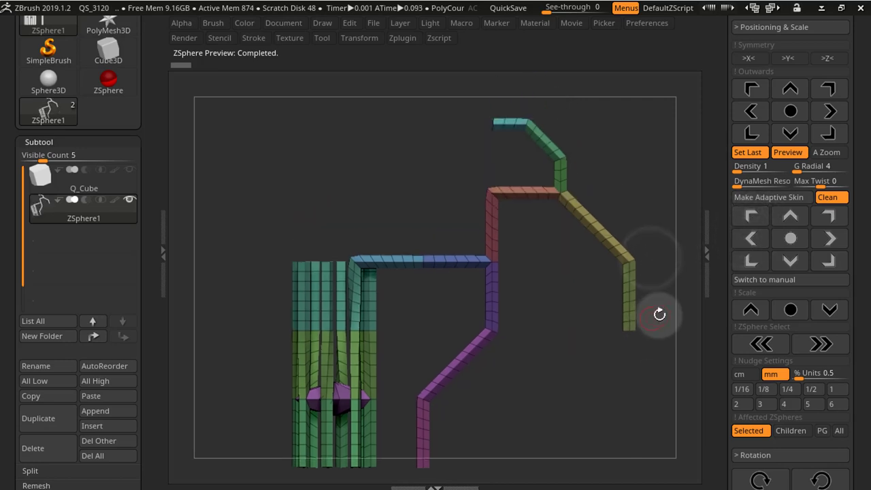
click(751, 262)
Hide and restore all trays and menus with Tab and Toggle All, collapsing the left tray.
key(Tab)
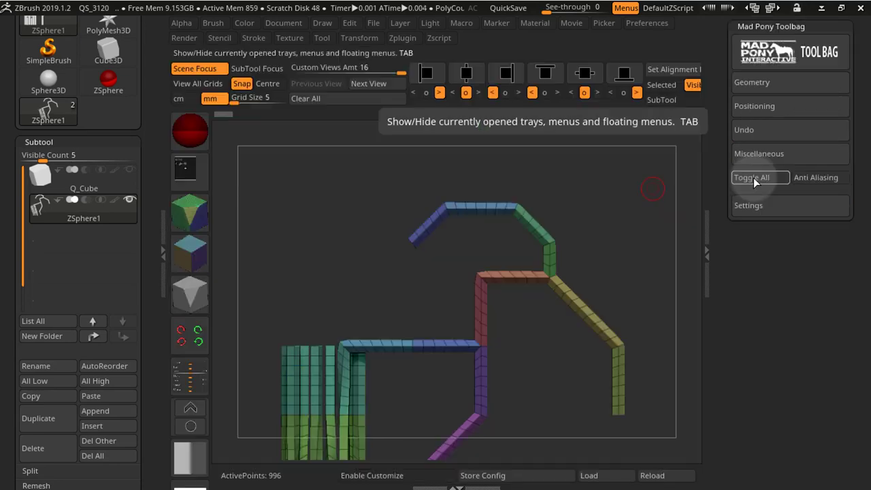
click(747, 178)
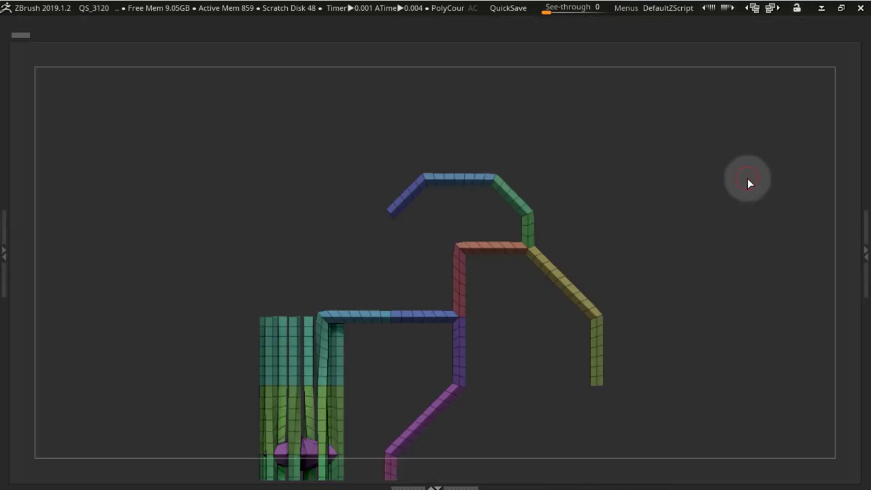
key(Tab)
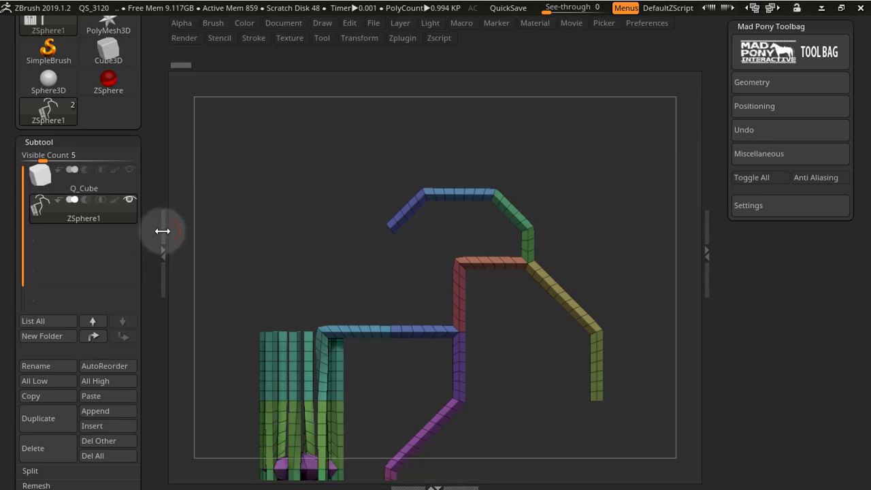
click(161, 230)
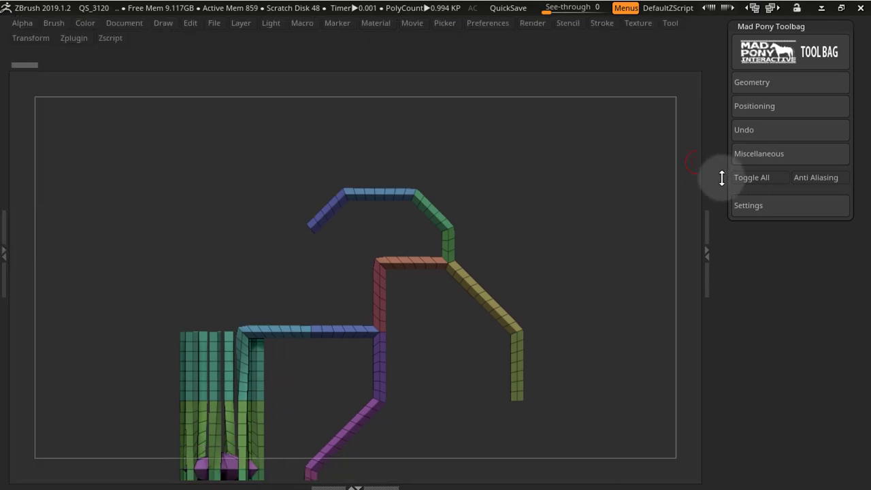
click(745, 178)
key(Tab)
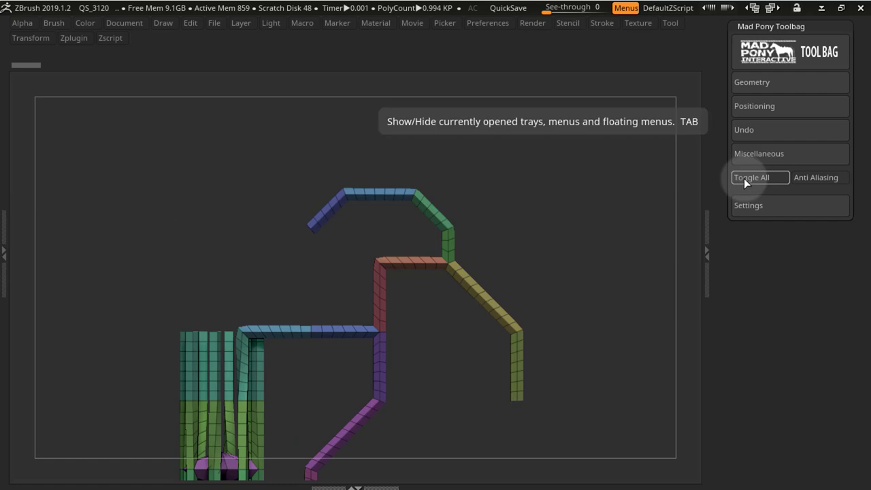
click(744, 179)
click(744, 179)
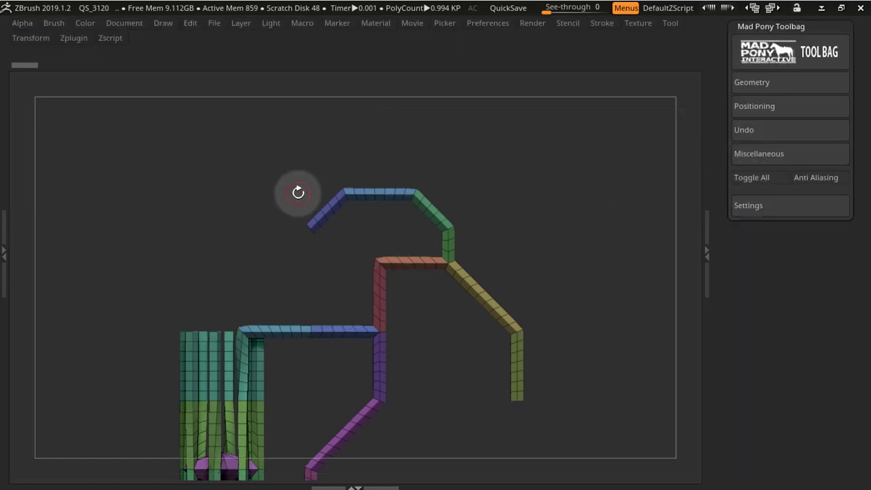
Reopen the left tray, toggle trays with Tab, and hide then restore the menu bar.
click(5, 245)
double_click(5, 245)
key(Tab)
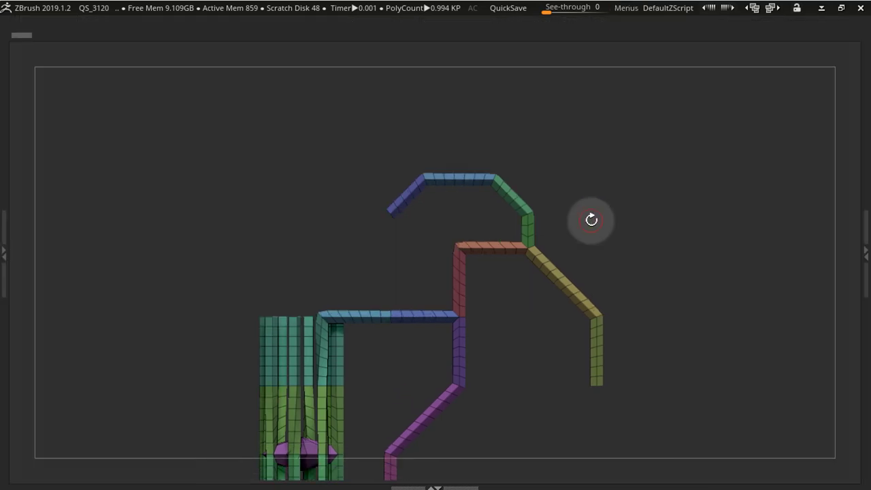
key(Tab)
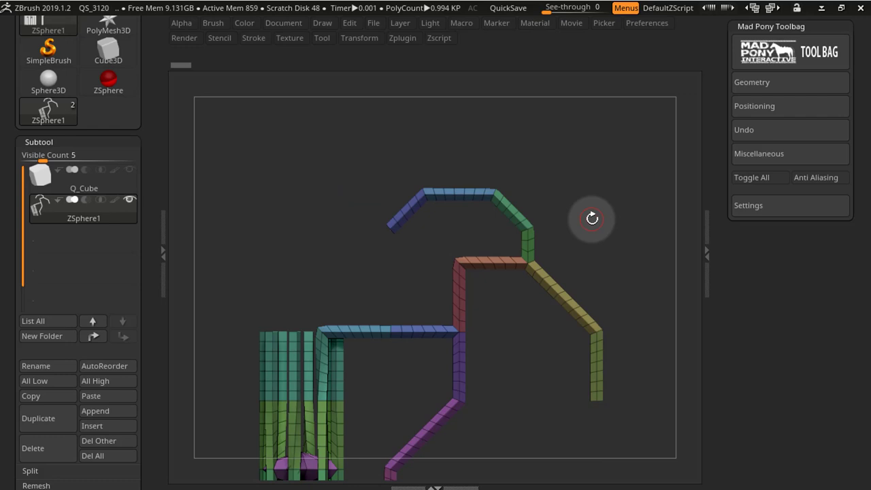
click(625, 7)
key(Tab)
key(Tab)
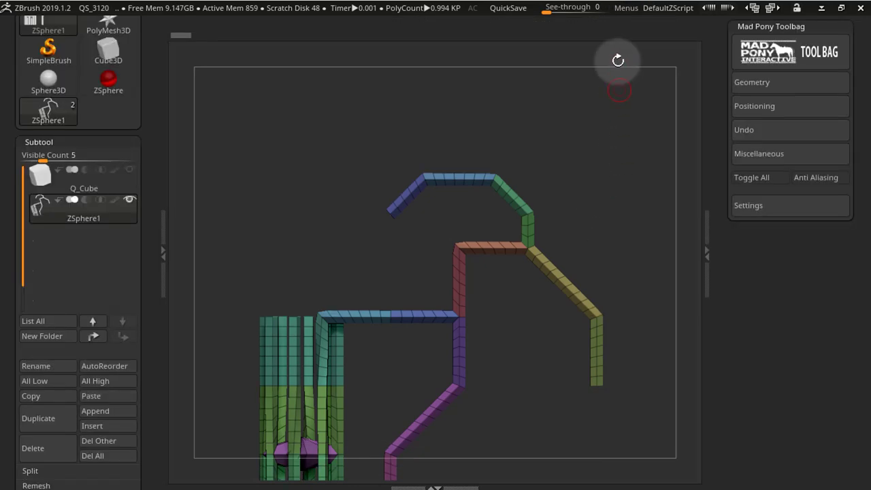
click(625, 7)
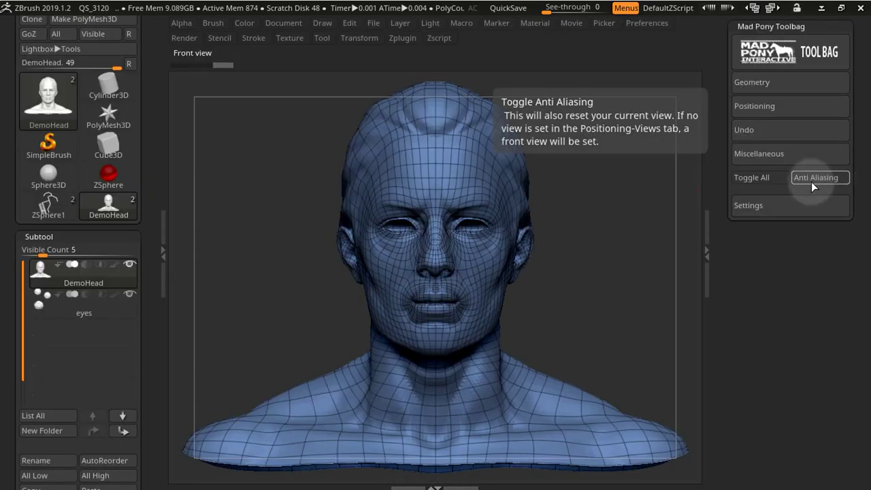
Reset the DemoHead to a clean front-view render and toggle anti-aliasing on, off, and on again.
click(811, 182)
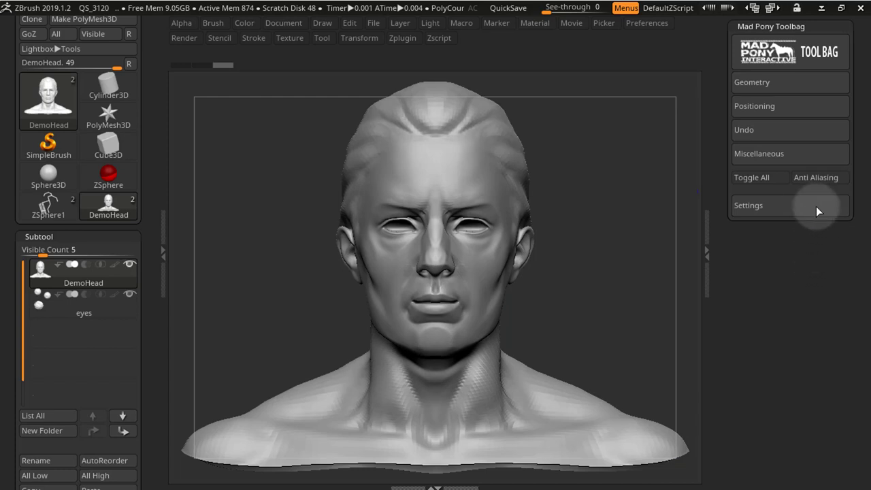
click(816, 176)
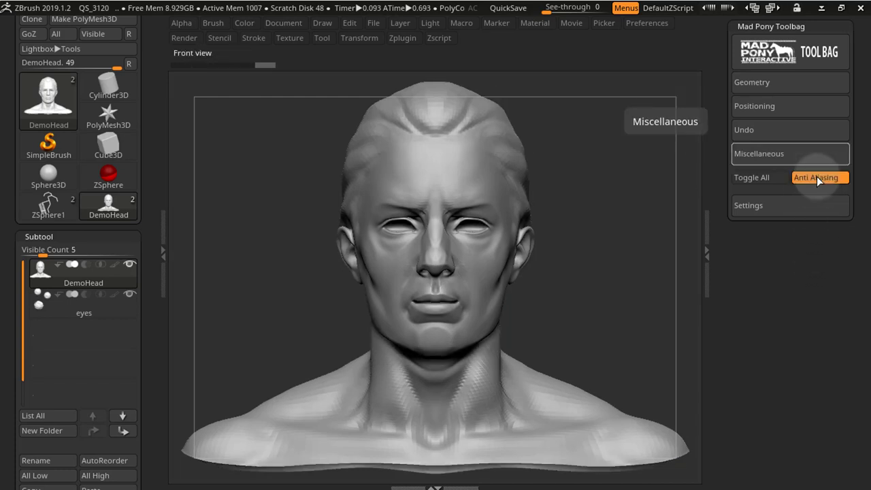
click(816, 176)
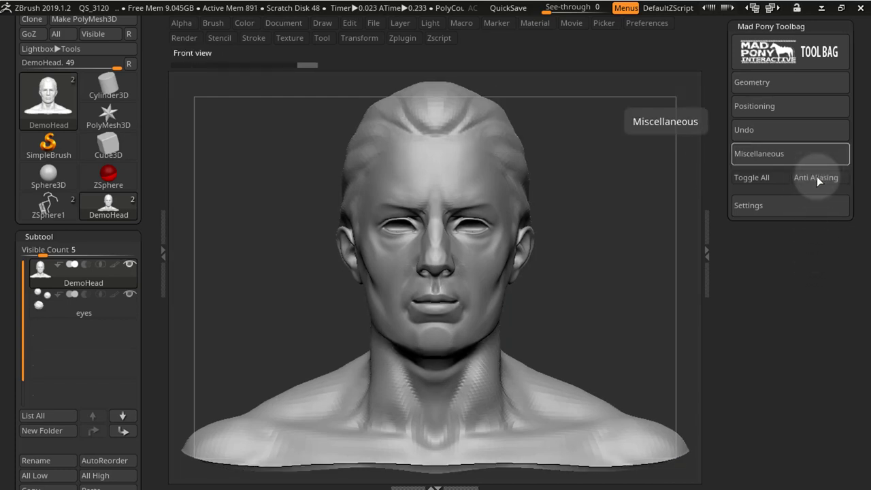
click(816, 176)
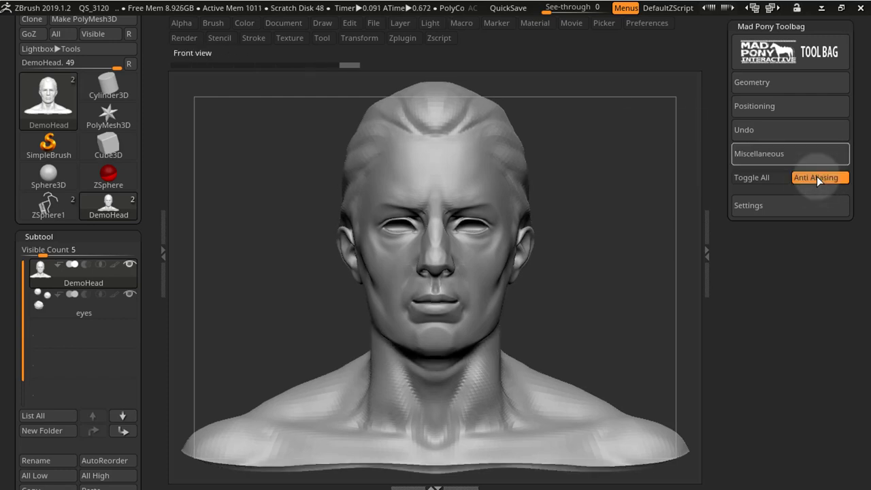